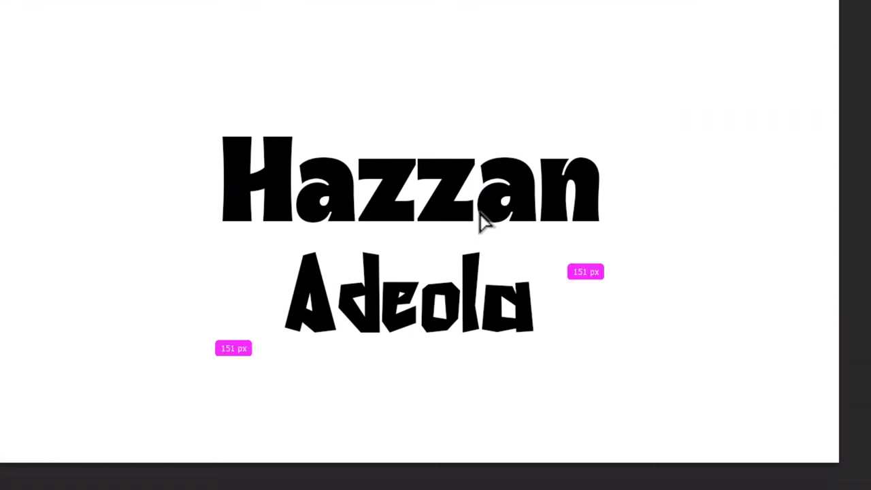
pyautogui.moveTo(480, 212); pyautogui.dragTo(479, 203)
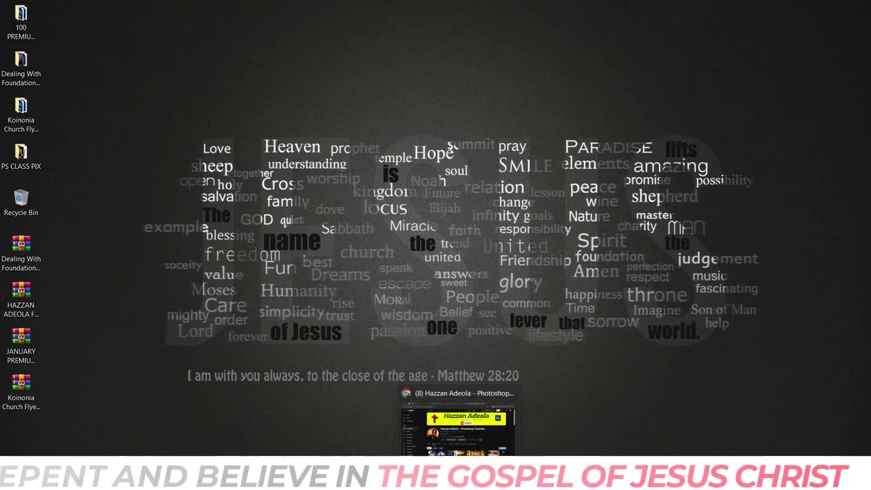
pyautogui.click(497, 425)
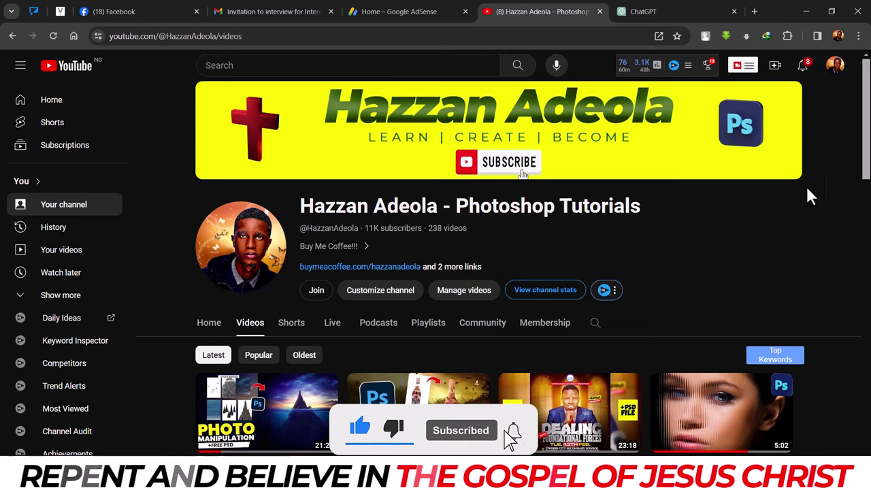
pyautogui.scroll(-1, 523, 175)
pyautogui.scroll(-1, 523, 175)
pyautogui.scroll(-1, 523, 175)
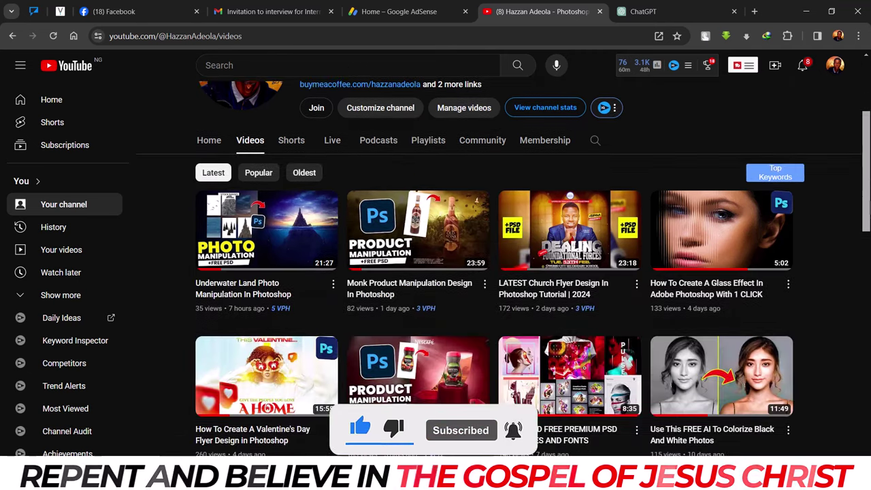
pyautogui.scroll(-2, 504, 258)
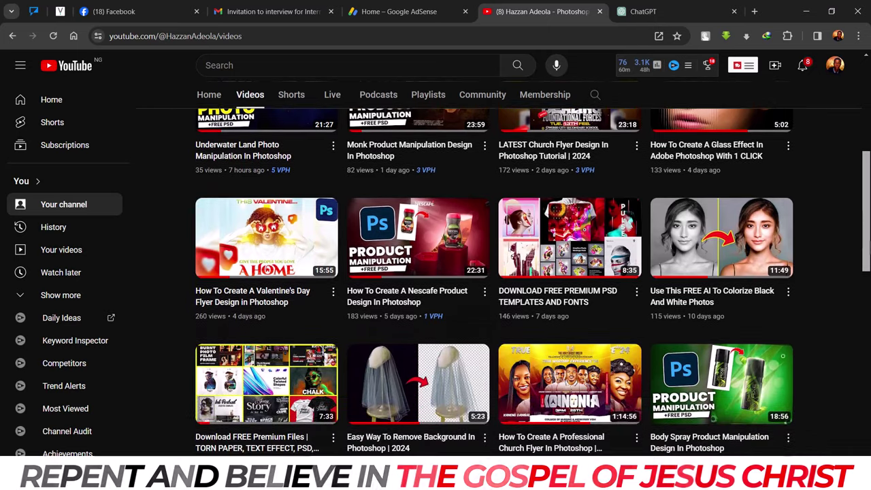
pyautogui.moveTo(866, 217); pyautogui.dragTo(867, 374)
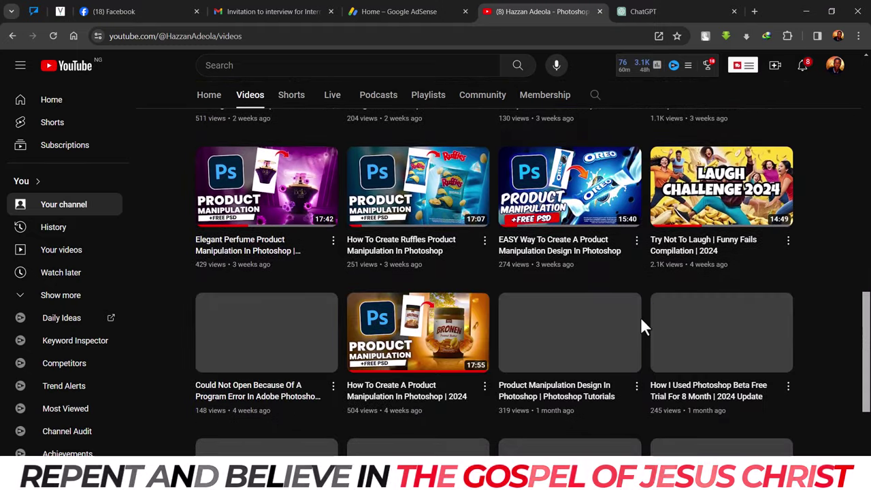
pyautogui.scroll(-2, 849, 240)
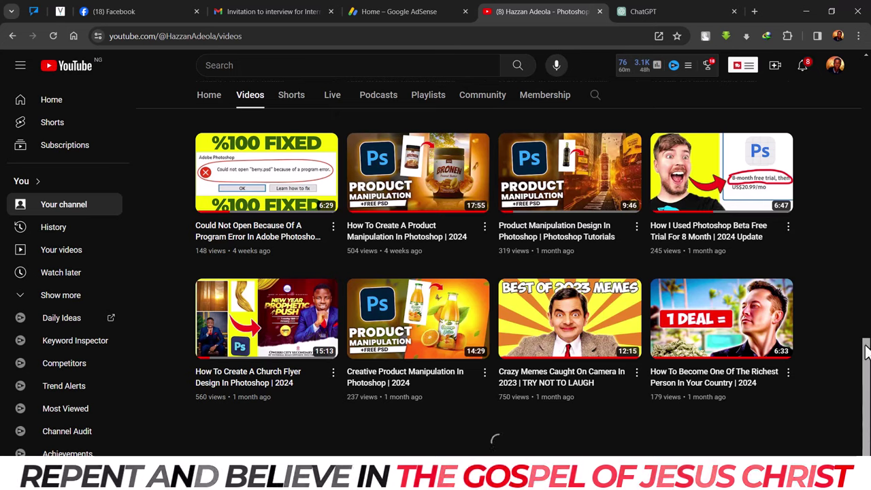
pyautogui.moveTo(866, 352); pyautogui.dragTo(869, 395)
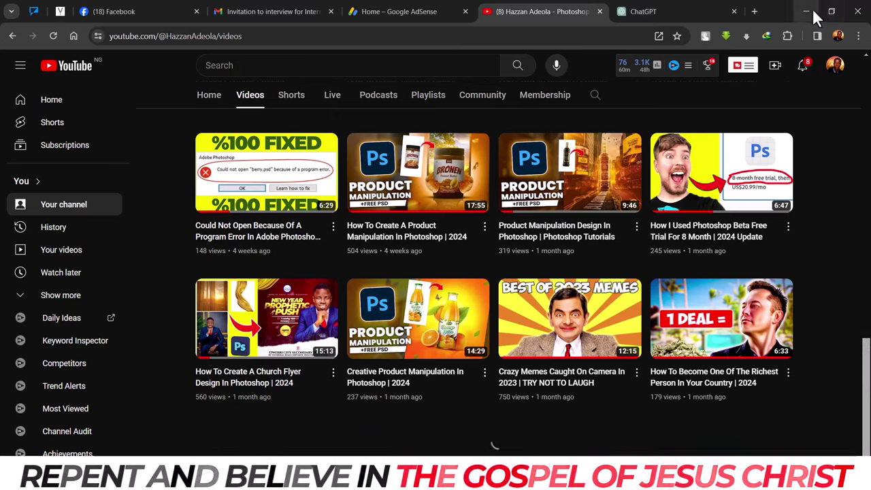
pyautogui.scroll(-3, 854, 260)
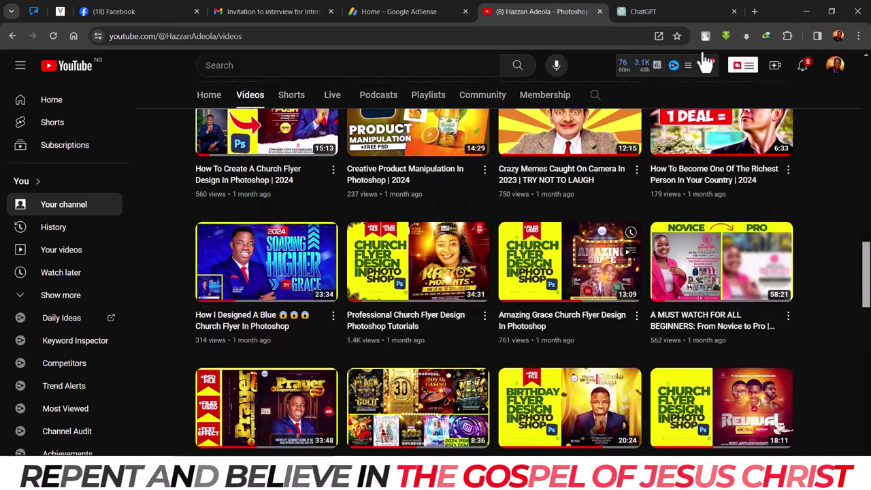
pyautogui.click(815, 7)
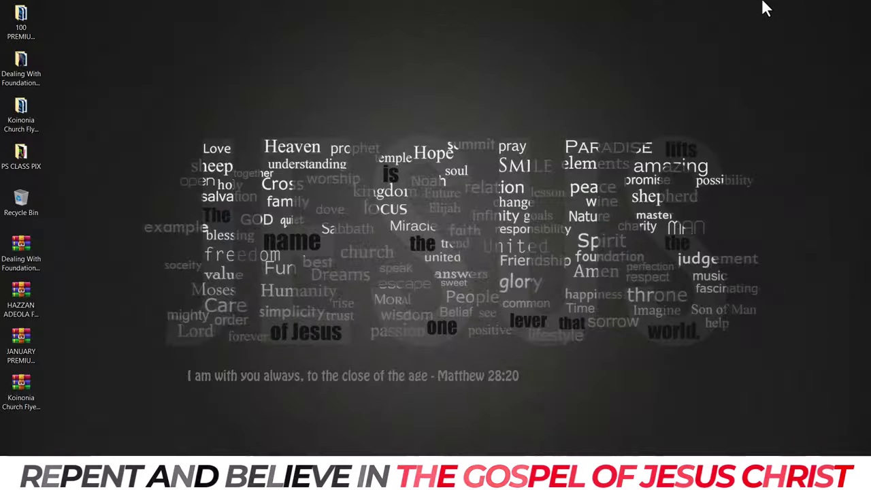
pyautogui.rightClick(482, 143)
pyautogui.click(510, 173)
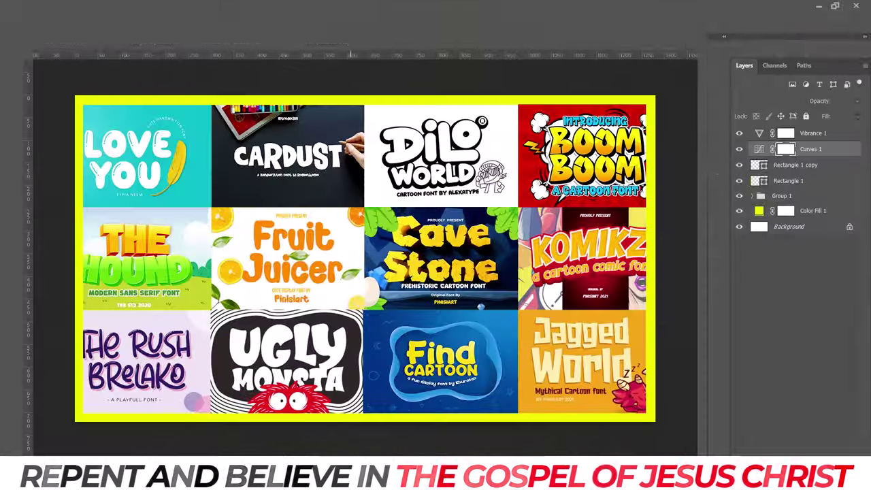
pyautogui.hotkey('ctrl', '+')
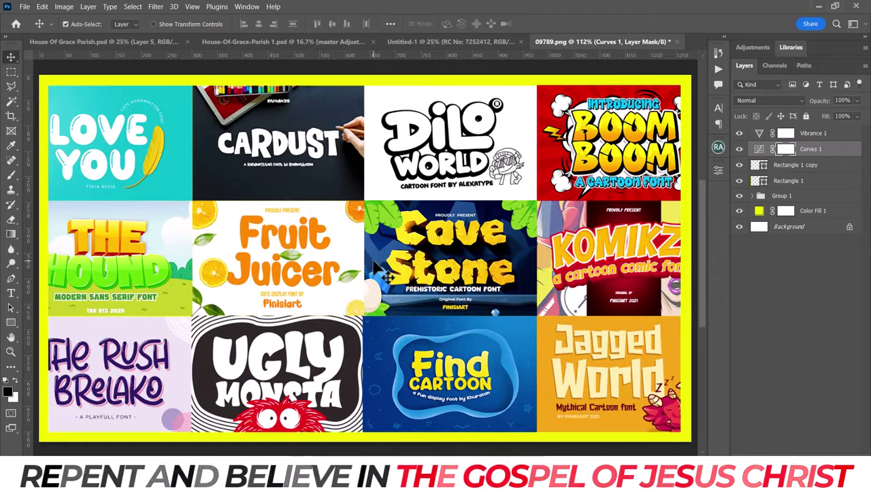
pyautogui.hotkey('ctrl', '-')
pyautogui.hotkey('ctrl', '-')
pyautogui.hotkey('ctrl', '+')
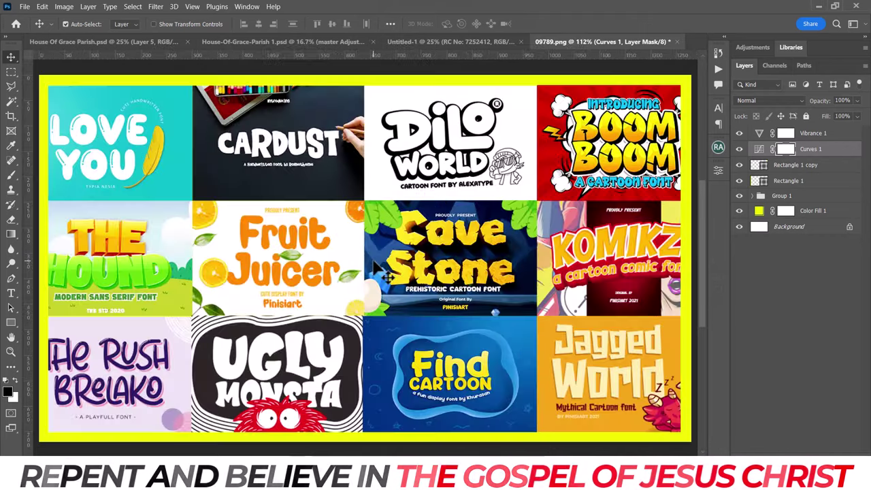
pyautogui.hotkey('ctrl', '+')
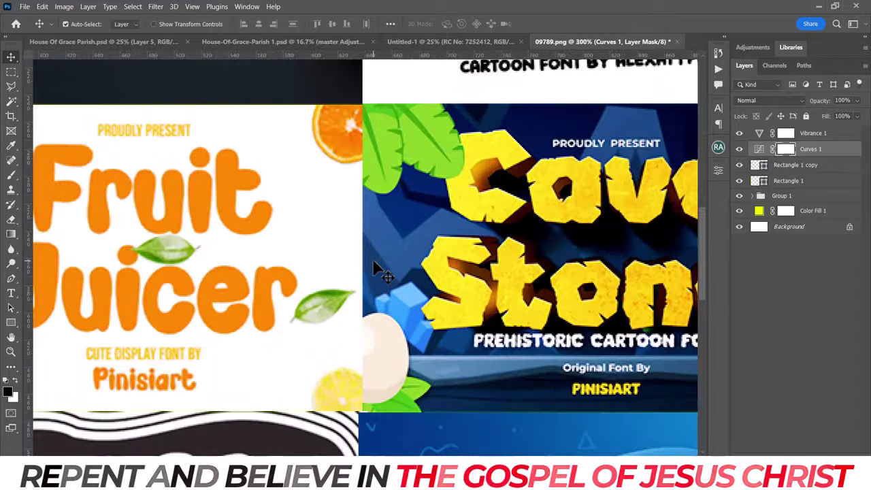
pyautogui.hotkey('ctrl', '-')
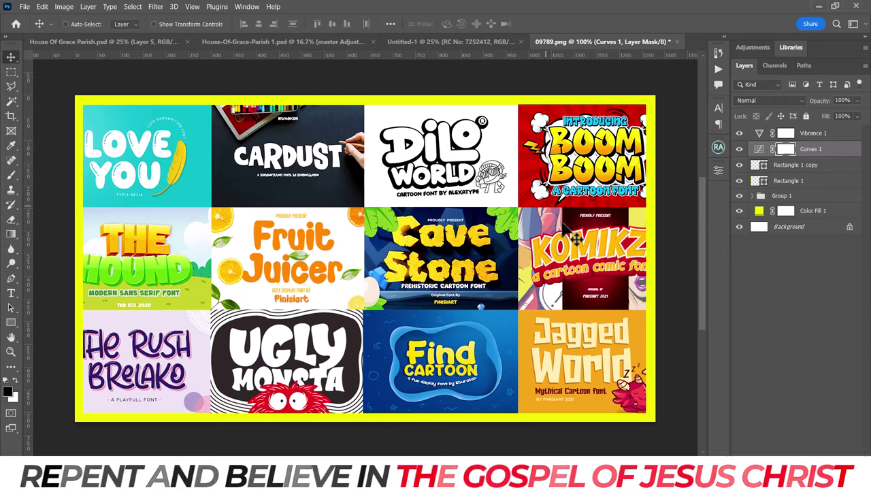
pyautogui.press('super+d')
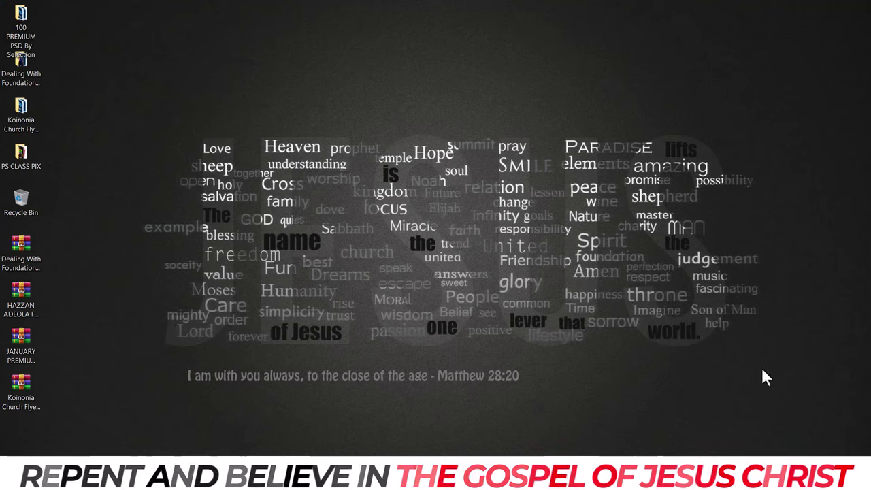
# Step: Refresh the desktop and open the Downloads folder in File Explorer
pyautogui.rightClick(437, 292)
pyautogui.click(471, 328)
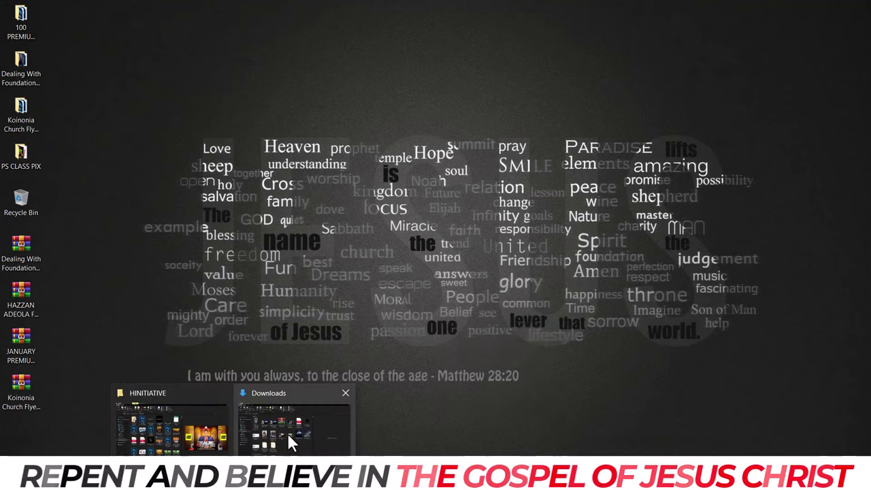
pyautogui.click(288, 436)
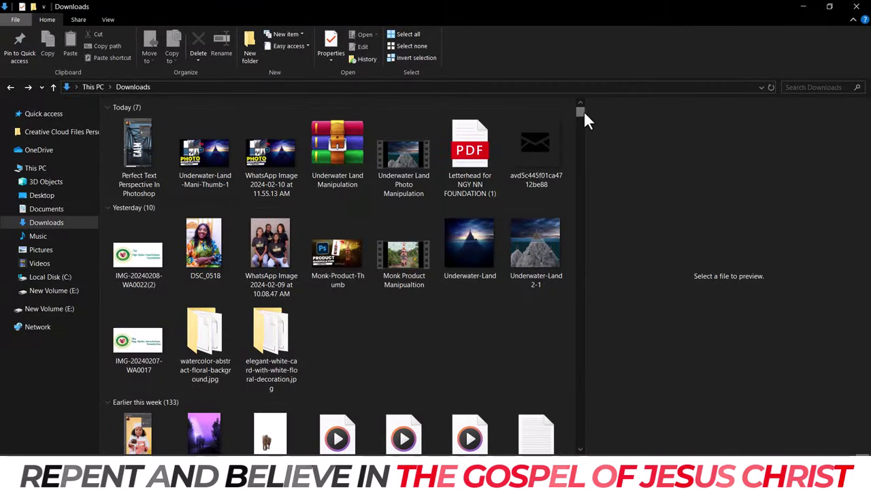
pyautogui.moveTo(582, 110); pyautogui.dragTo(588, 120)
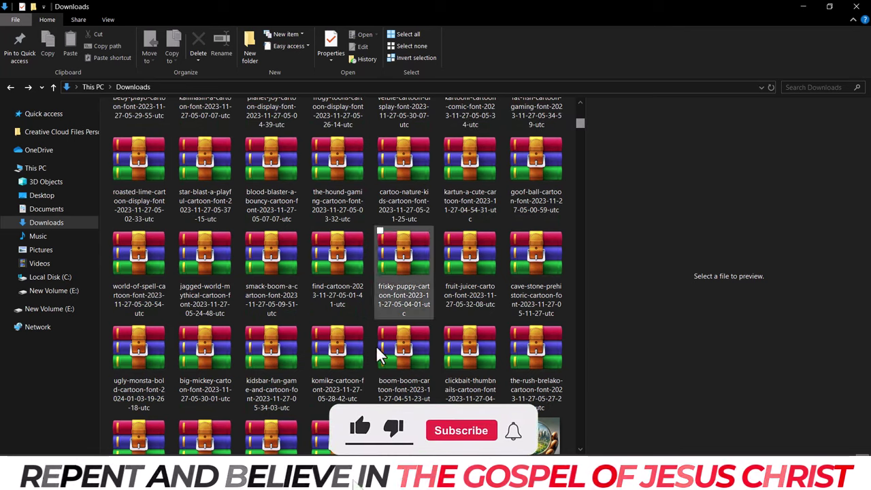
# Step: Extract the gilton-cartoon-font archive into its own folder with 7-Zip
pyautogui.click(404, 435)
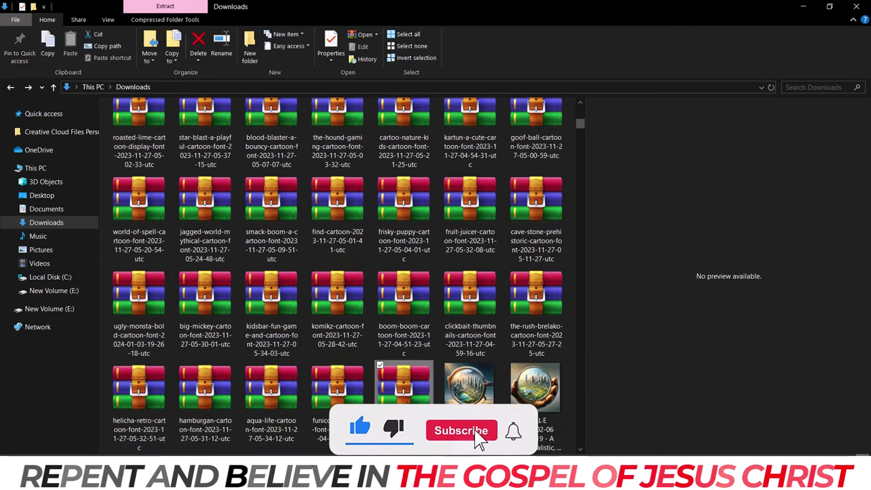
pyautogui.rightClick(406, 401)
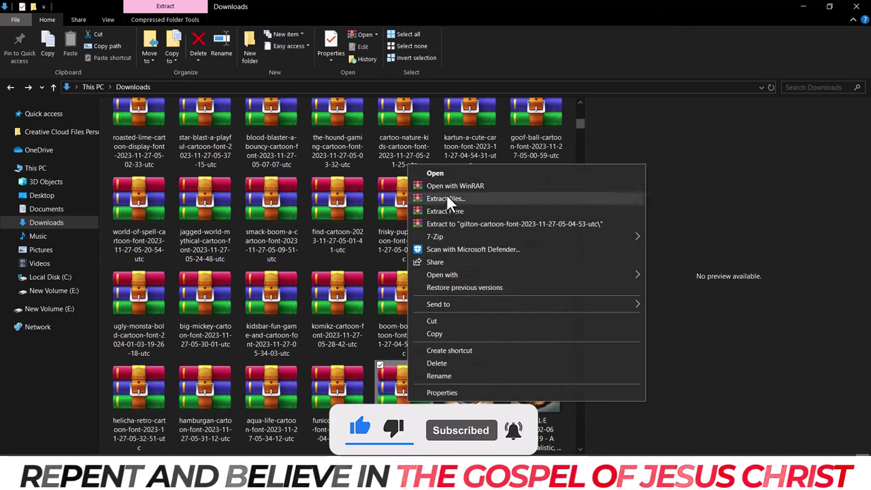
pyautogui.moveTo(435, 237)
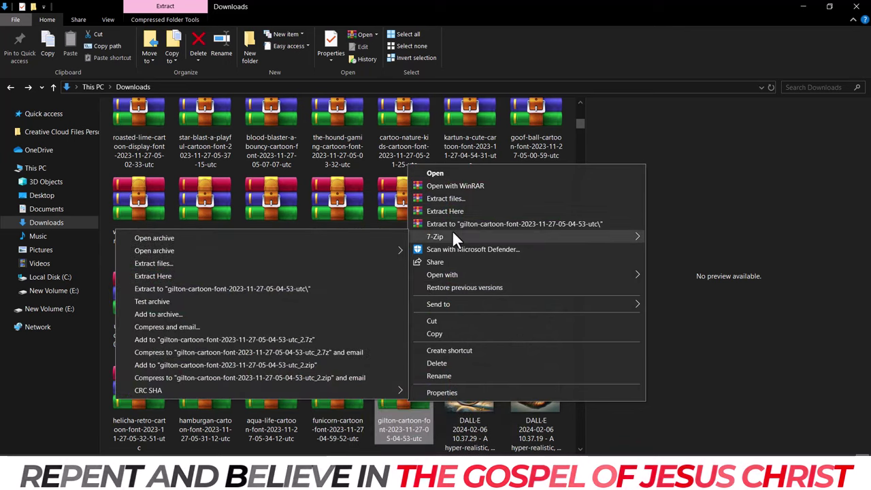
pyautogui.click(226, 290)
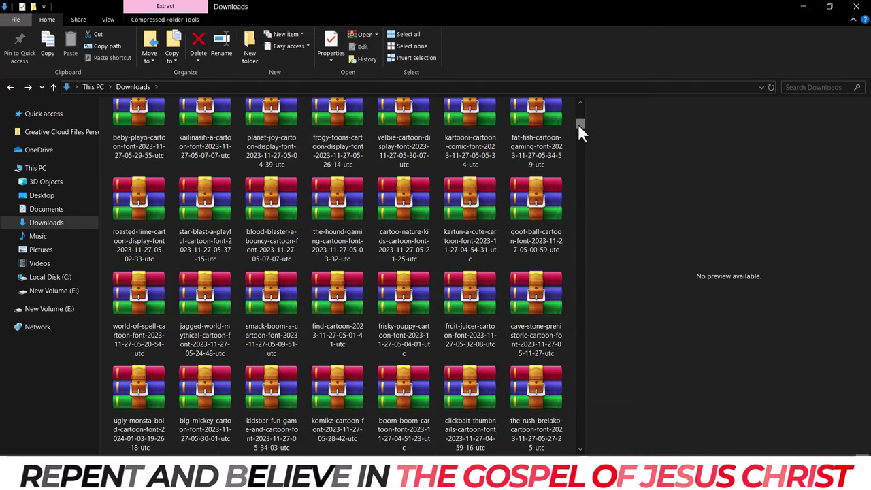
pyautogui.moveTo(578, 123); pyautogui.dragTo(578, 103)
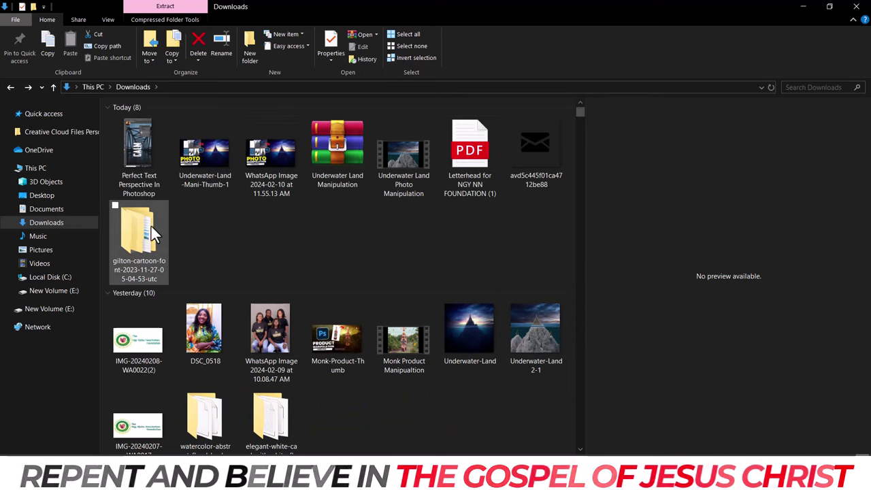
# Step: Open the extracted gilton font folder down to Gilton > OpenType-PS
pyautogui.doubleClick(150, 228)
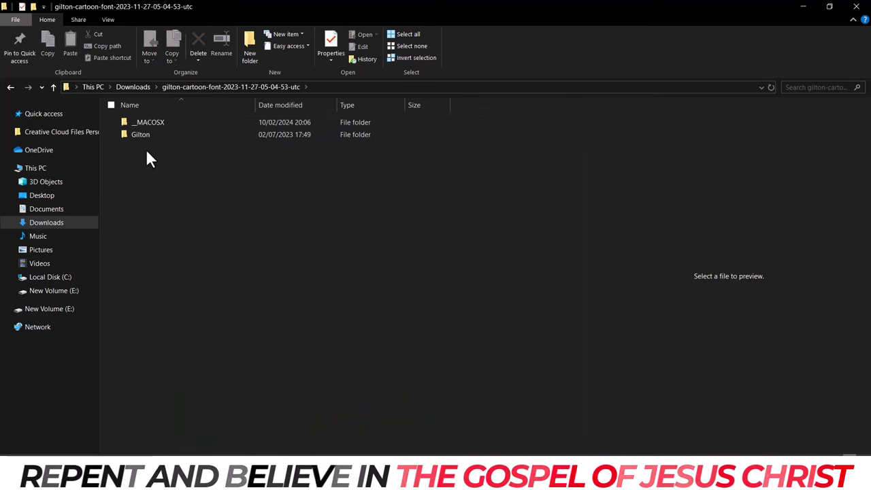
pyautogui.click(148, 137)
pyautogui.doubleClick(148, 137)
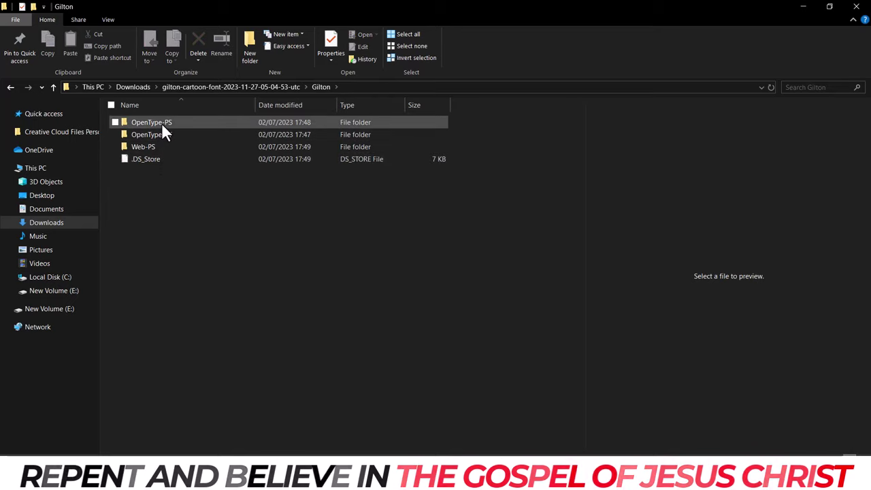
pyautogui.doubleClick(161, 123)
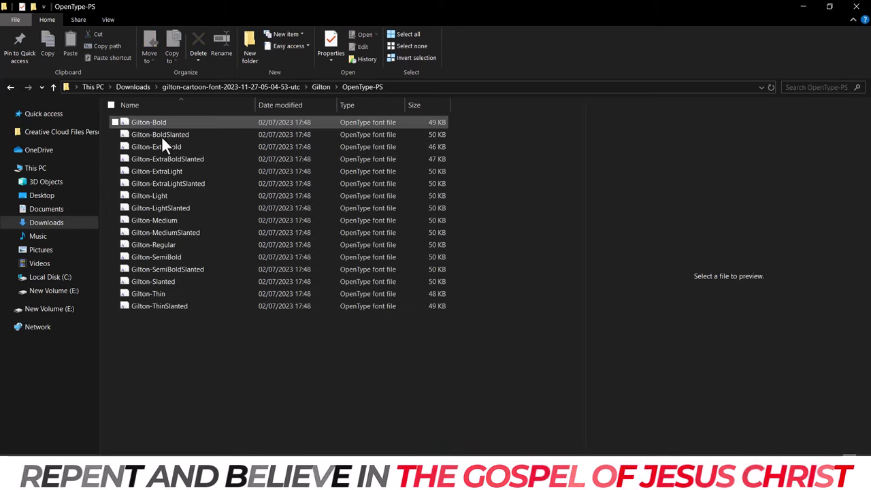
# Step: Select all sixteen Gilton .otf files and install them
pyautogui.moveTo(159, 179); pyautogui.dragTo(167, 144)
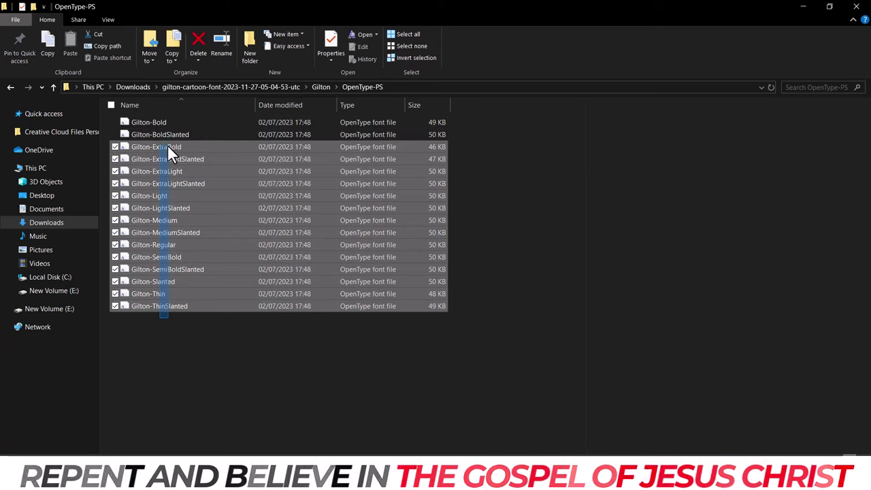
pyautogui.moveTo(168, 145); pyautogui.dragTo(166, 119)
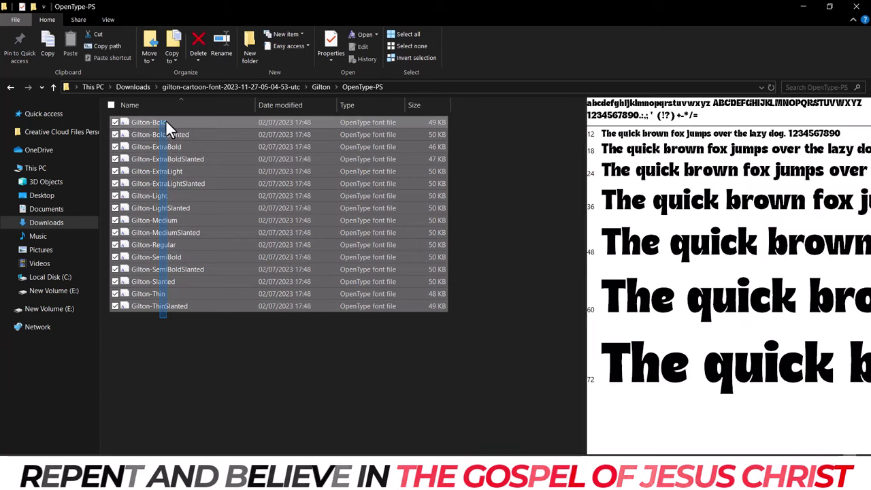
pyautogui.rightClick(165, 123)
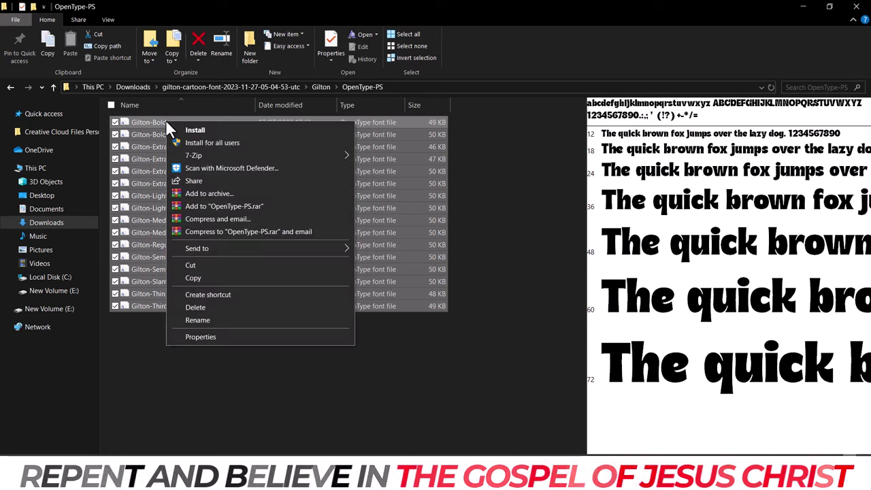
pyautogui.click(218, 130)
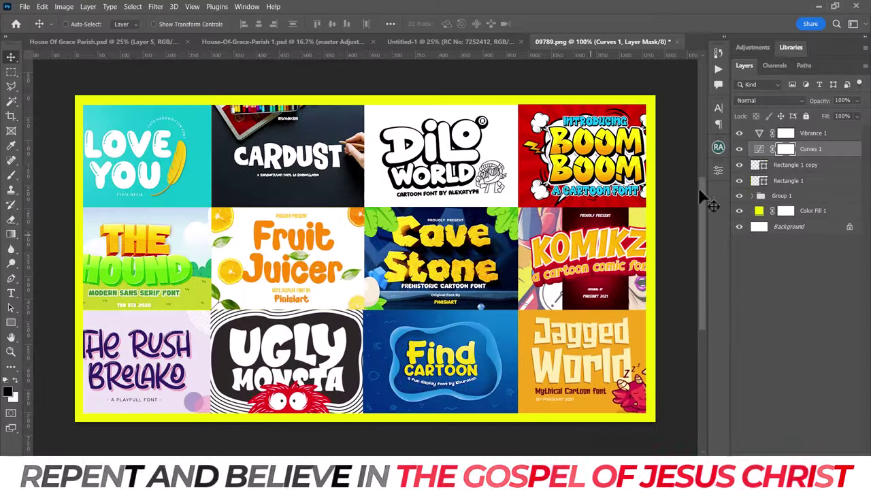
# Step: Select Vibrance 1 and add a white #ffffff Solid Color fill layer above it
pyautogui.click(828, 136)
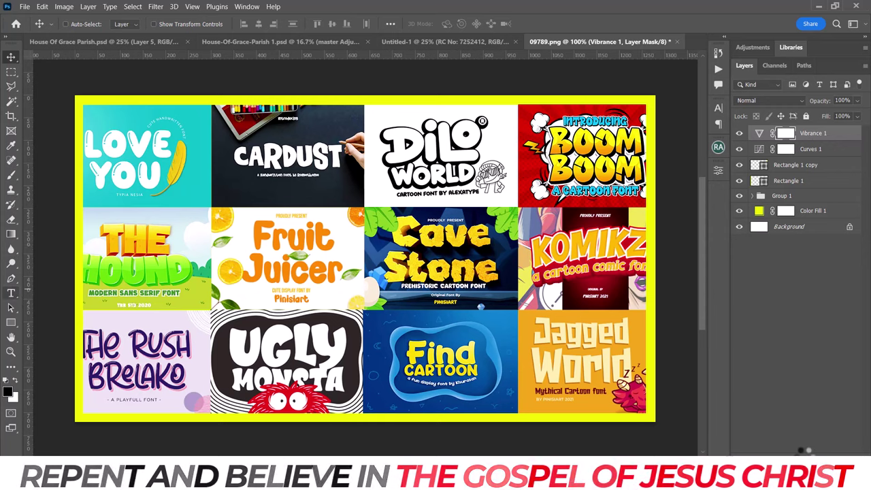
pyautogui.click(807, 465)
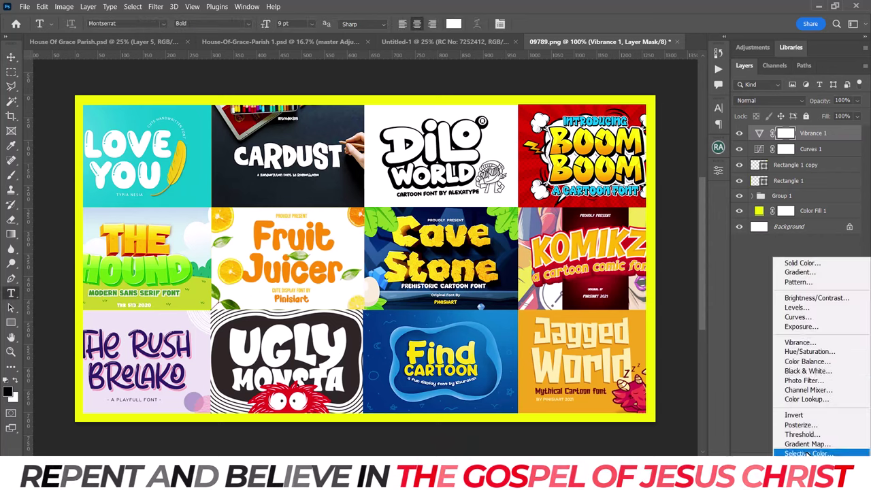
pyautogui.click(806, 263)
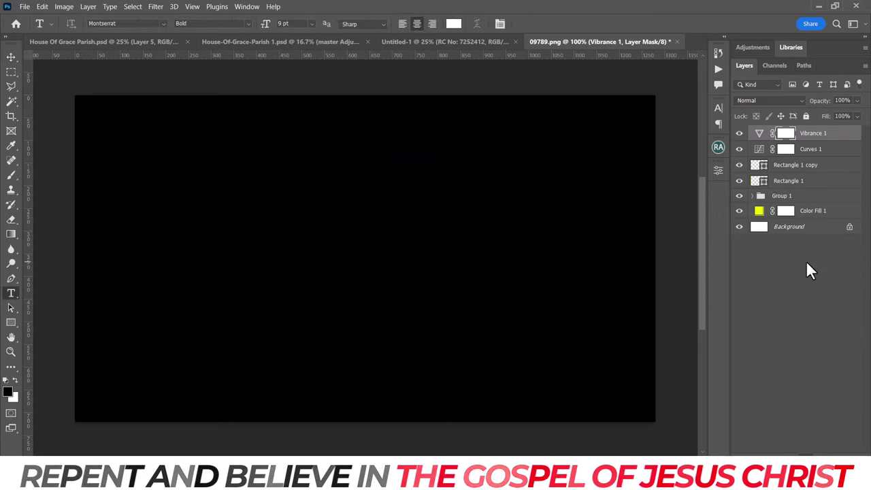
pyautogui.write('ffffff')
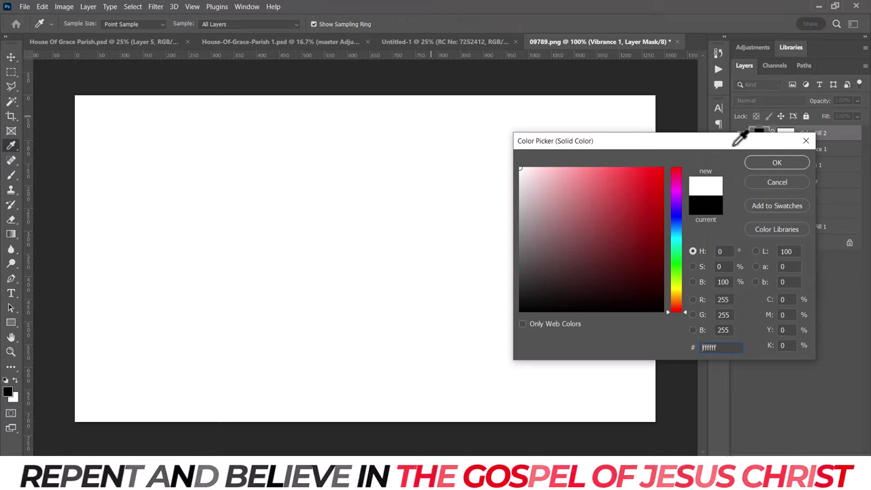
pyautogui.click(776, 163)
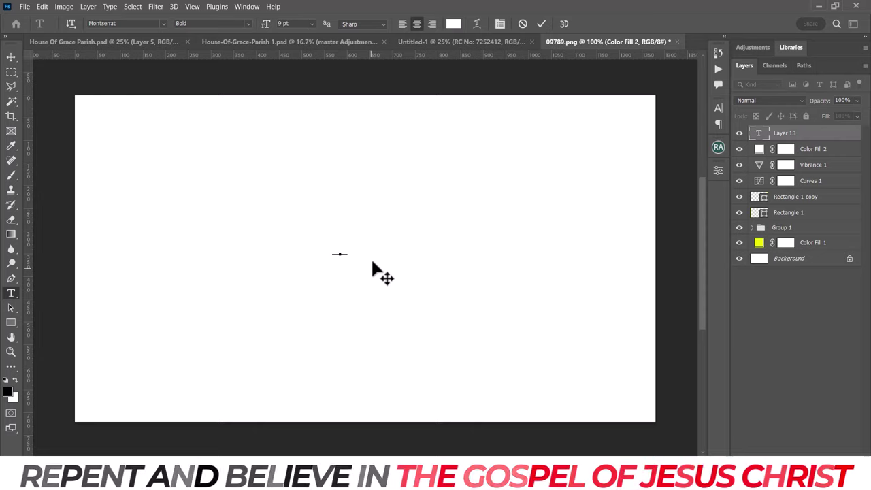
# Step: Commit the Hazzan text and set its colour to black in the Character panel
pyautogui.hotkey('ctrl', 'Return')
pyautogui.click(718, 109)
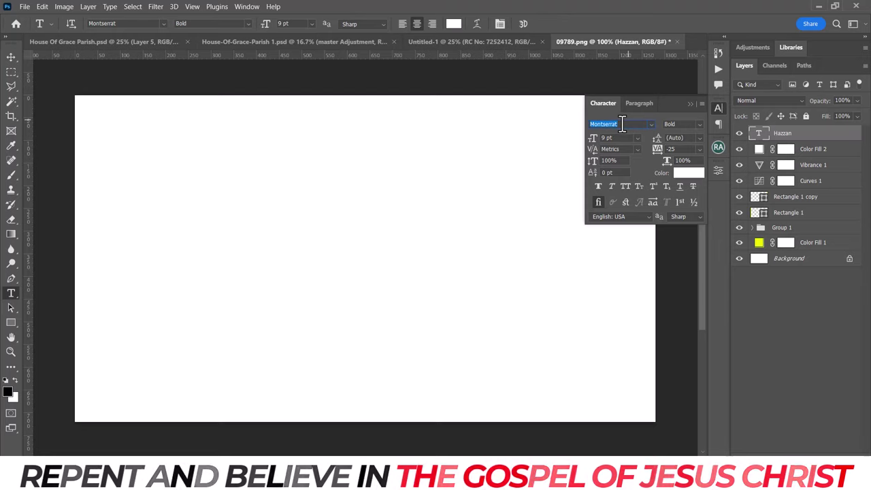
pyautogui.click(721, 109)
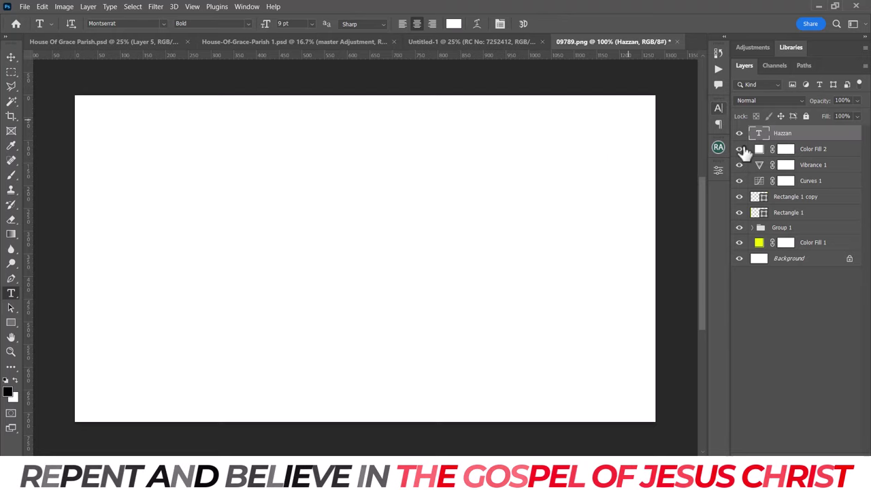
pyautogui.click(720, 107)
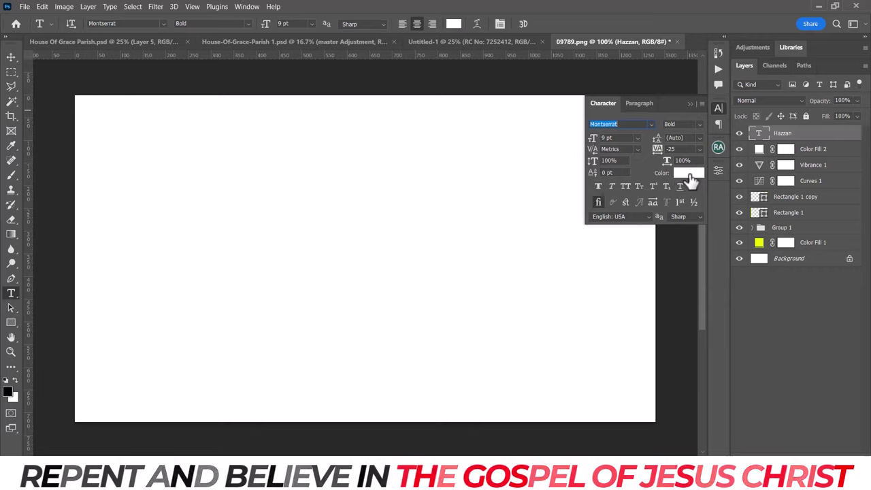
pyautogui.click(690, 173)
pyautogui.moveTo(549, 278); pyautogui.dragTo(501, 333)
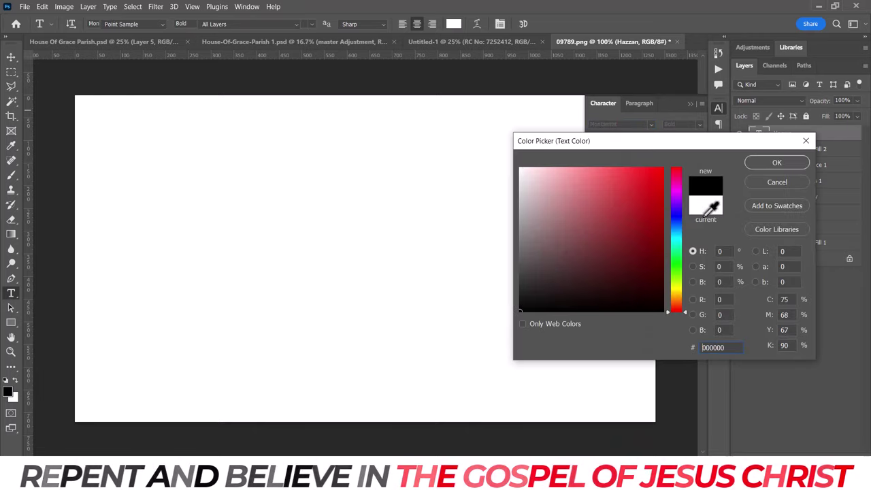
pyautogui.click(771, 165)
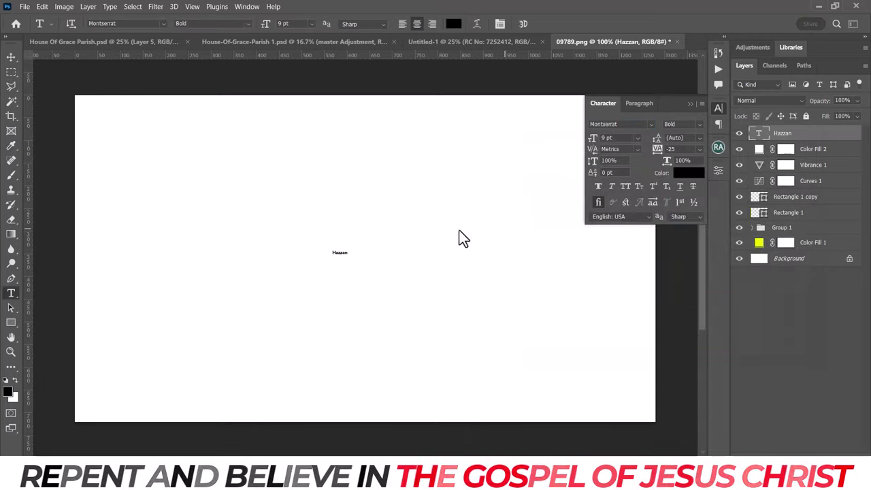
# Step: Scale Hazzan up to about 174.73 pt and shift it toward the canvas centre
pyautogui.hotkey('ctrl', 't')
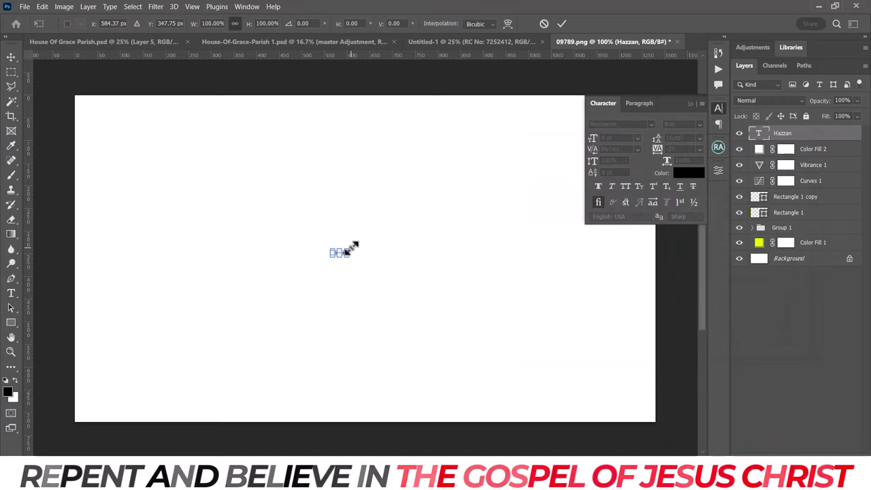
pyautogui.moveTo(436, 242); pyautogui.dragTo(502, 226)
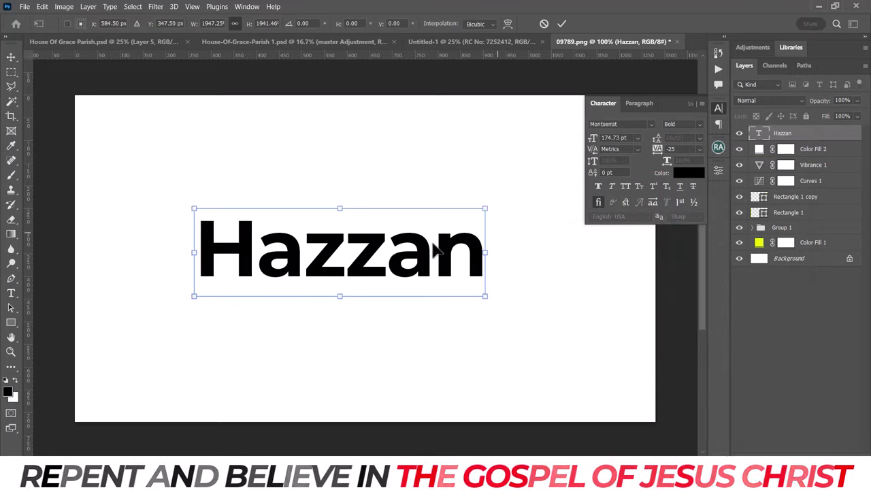
pyautogui.press('Return')
pyautogui.press('v')
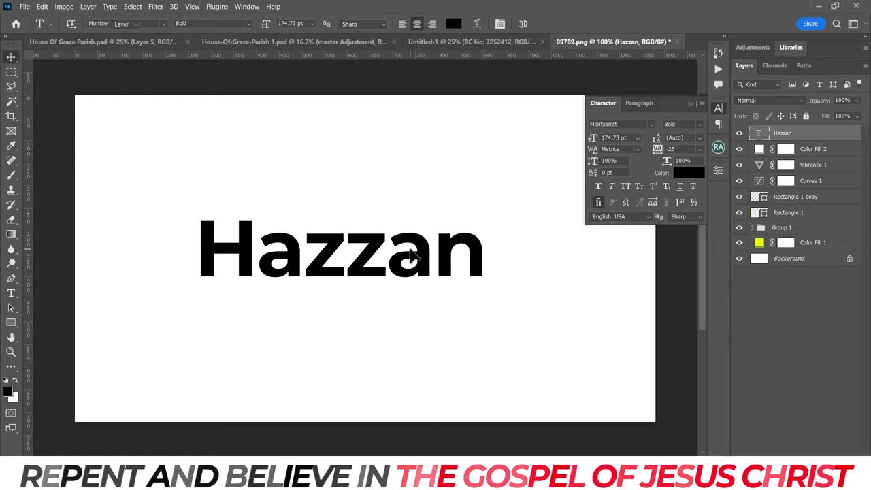
pyautogui.moveTo(428, 259); pyautogui.dragTo(454, 259)
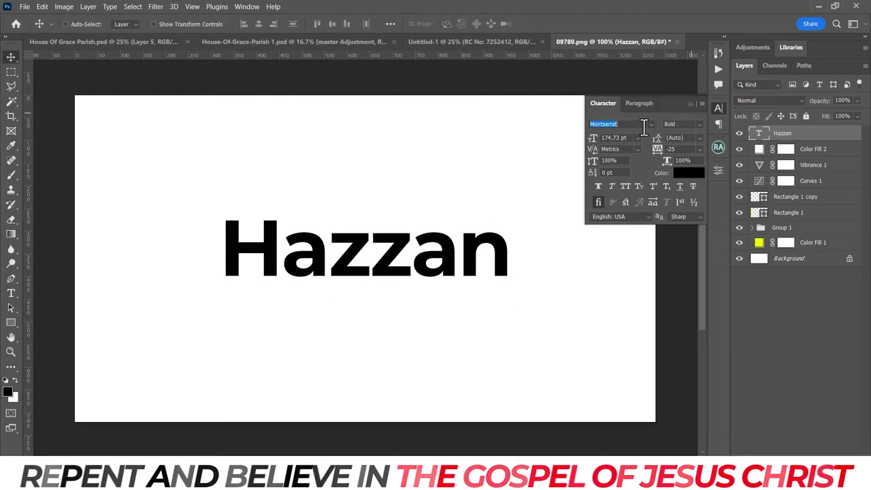
# Step: Apply the Gilton Bold font to Hazzan from the font family list
pyautogui.write('gli')
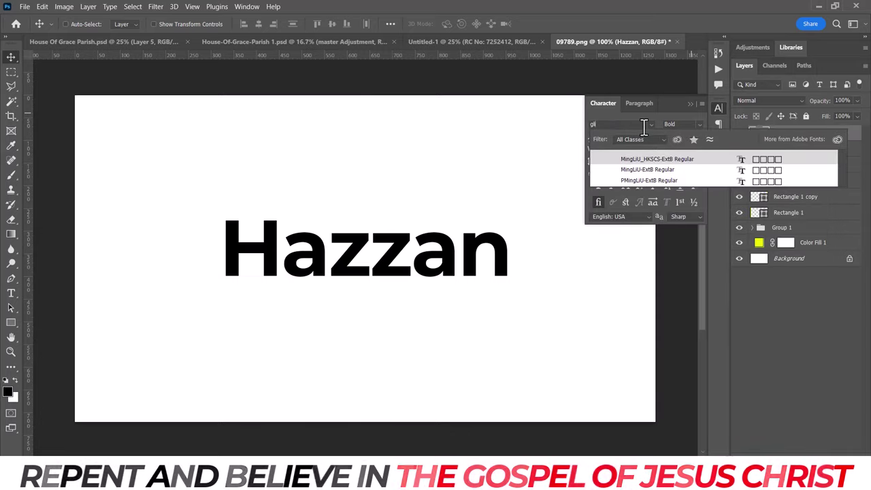
pyautogui.write('t')
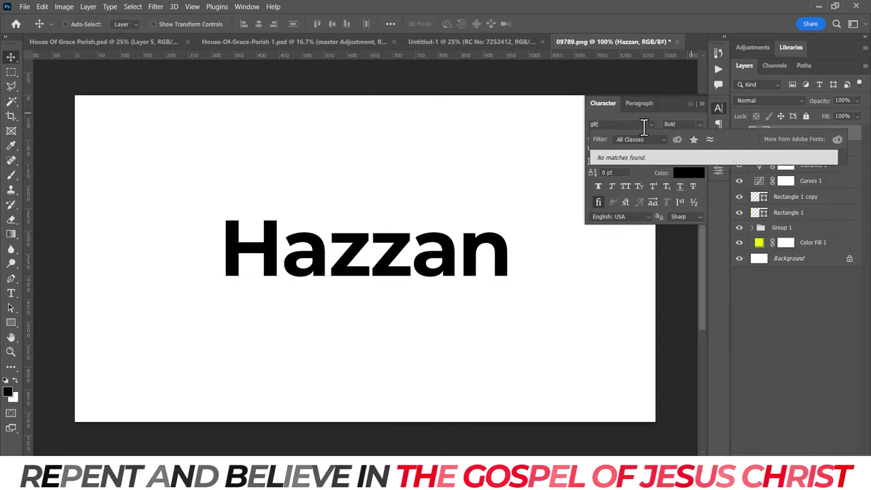
pyautogui.click(714, 105)
pyautogui.click(714, 104)
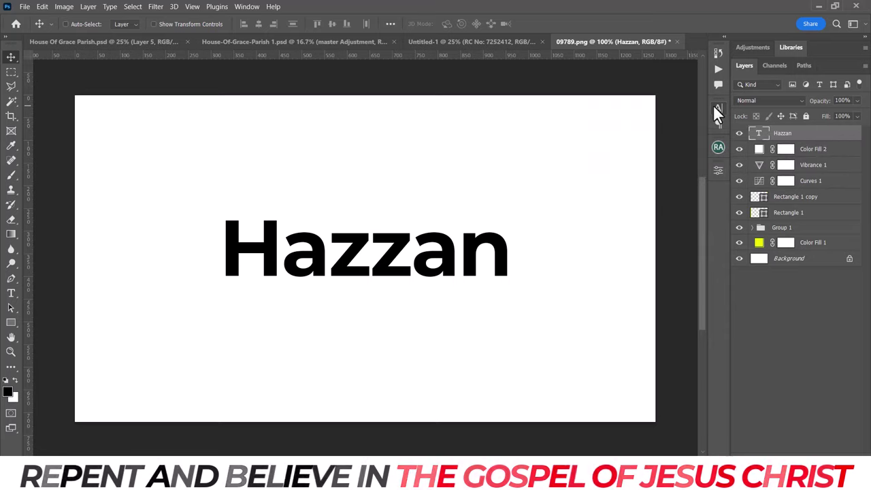
pyautogui.click(713, 105)
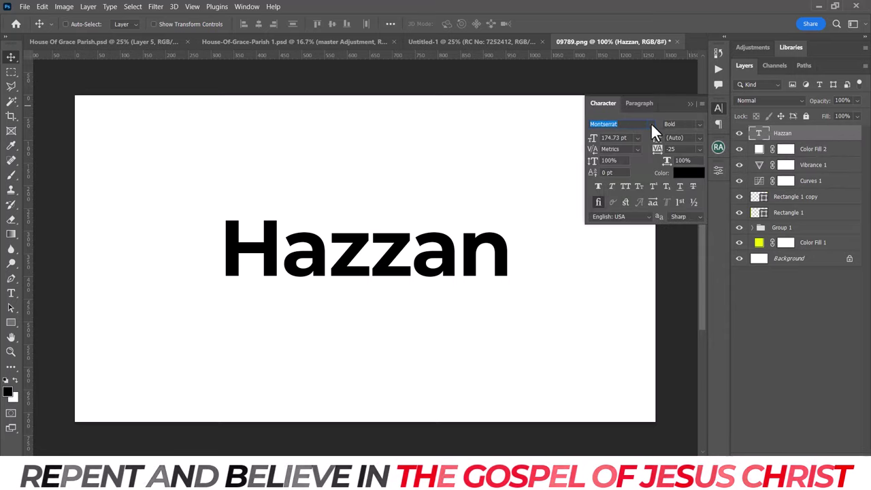
pyautogui.click(651, 124)
pyautogui.moveTo(844, 171)
pyautogui.mouseDown()
pyautogui.moveTo(843, 348)
pyautogui.moveTo(844, 339)
pyautogui.mouseUp()
pyautogui.moveTo(842, 328); pyautogui.dragTo(844, 311)
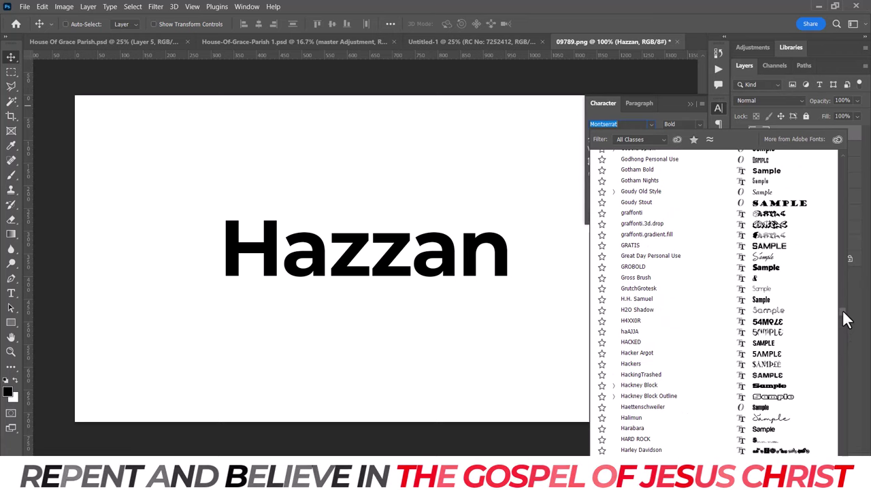
pyautogui.moveTo(843, 310); pyautogui.dragTo(842, 302)
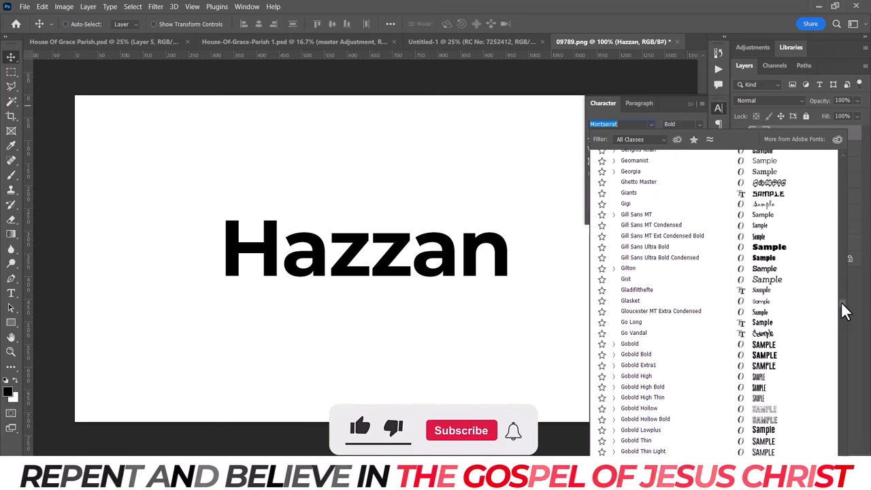
pyautogui.click(640, 270)
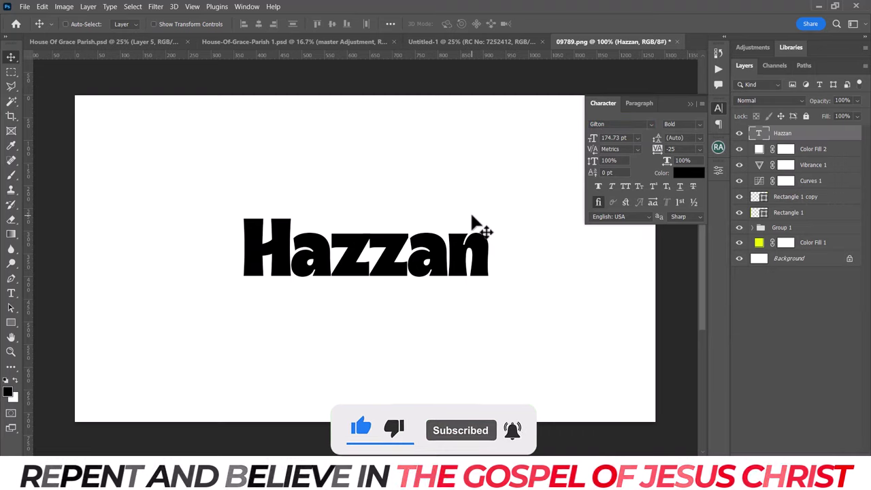
# Step: Reset Hazzan's tracking from -25 to 0 and move it up slightly
pyautogui.click(699, 148)
pyautogui.click(682, 216)
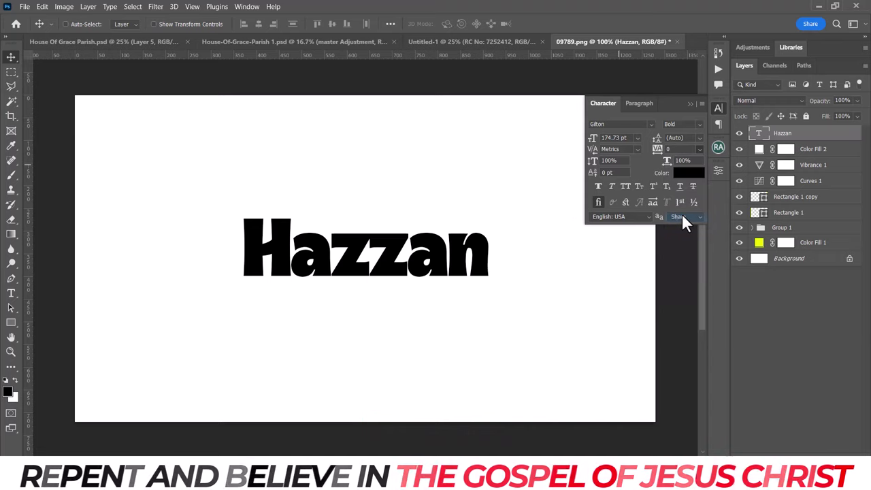
pyautogui.click(717, 107)
pyautogui.moveTo(519, 250); pyautogui.dragTo(518, 231)
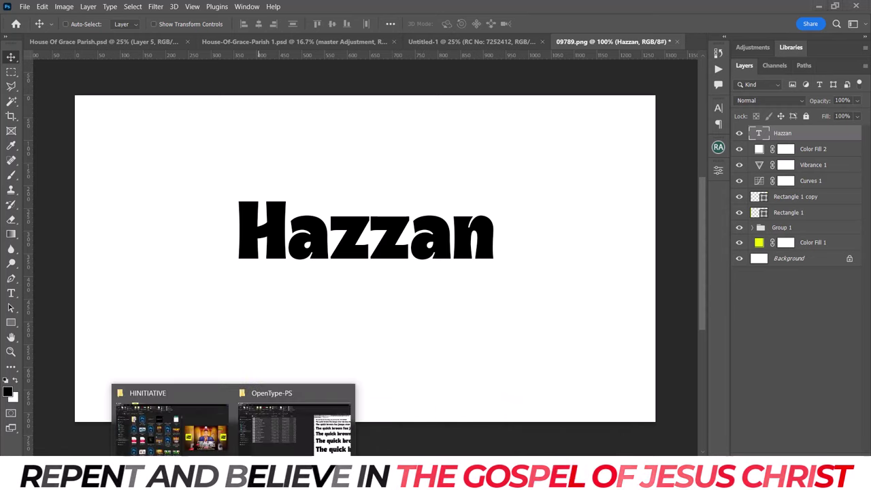
# Step: Return to Downloads and extract the frogy-toons archive into its own folder with 7-Zip
pyautogui.click(292, 419)
pyautogui.hotkey('ctrl', 'a')
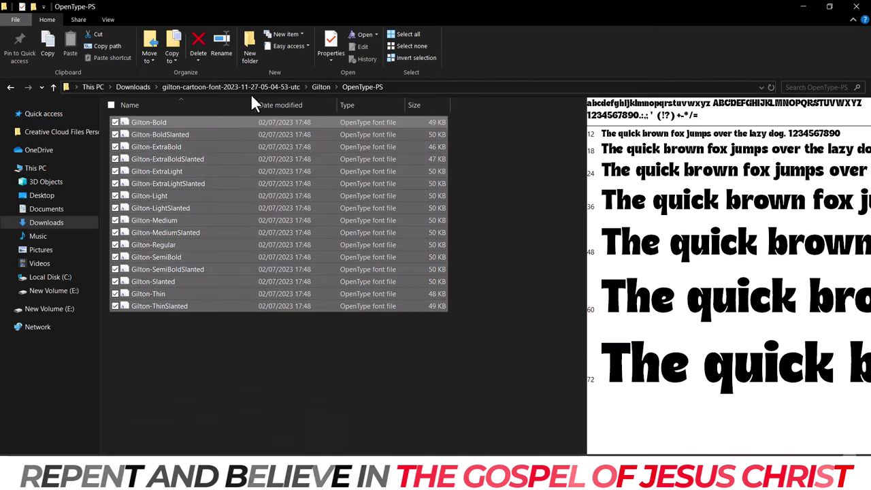
pyautogui.click(125, 93)
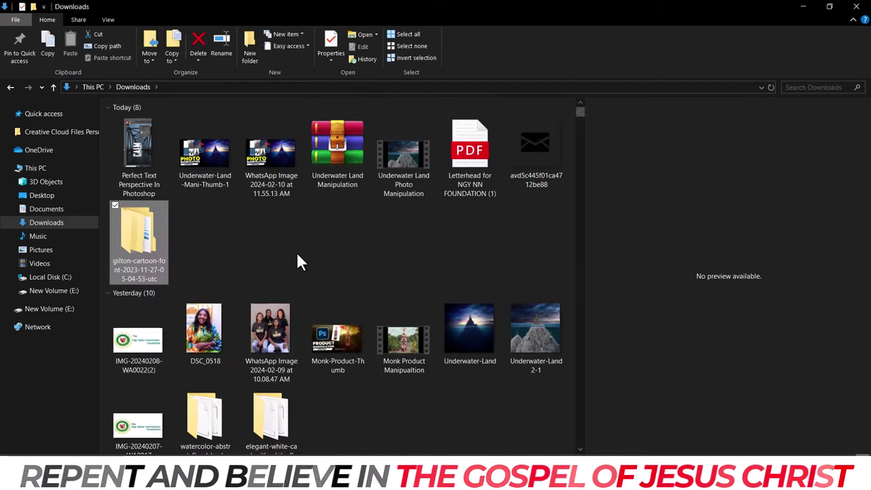
pyautogui.moveTo(584, 109)
pyautogui.mouseDown()
pyautogui.moveTo(584, 138)
pyautogui.moveTo(584, 120)
pyautogui.mouseUp()
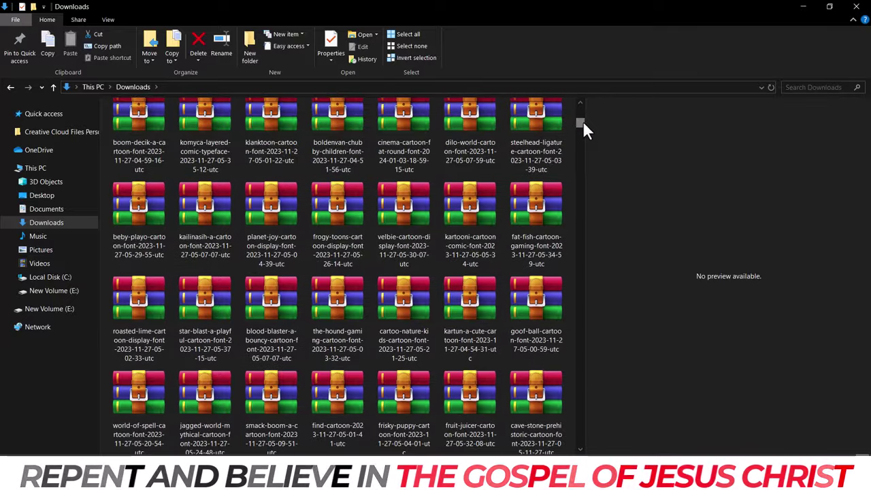
pyautogui.rightClick(322, 213)
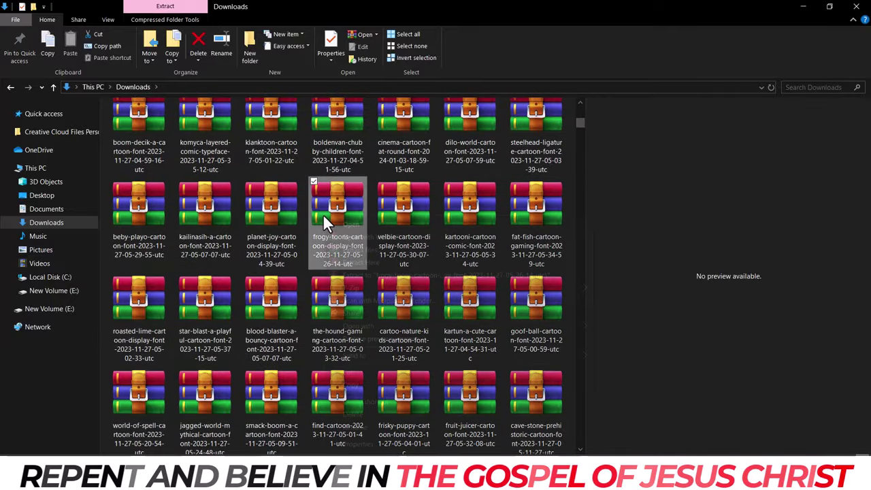
pyautogui.moveTo(463, 288)
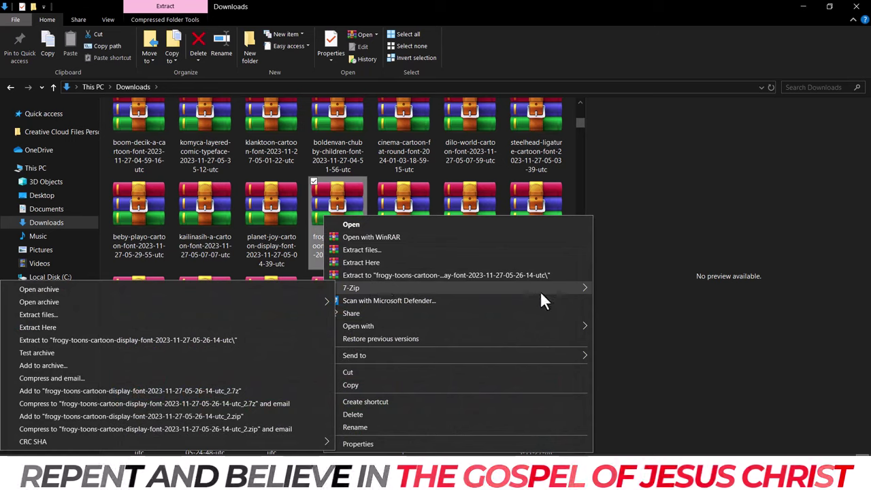
pyautogui.click(80, 339)
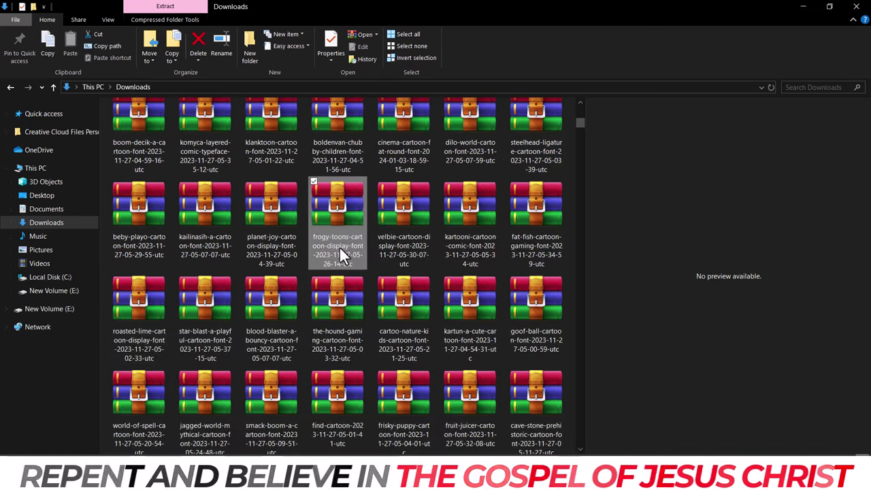
# Step: Install the Frogy Toons TrueType font from the extracted frogy-toons folder
pyautogui.scroll(5, 342, 253)
pyautogui.scroll(10, 341, 253)
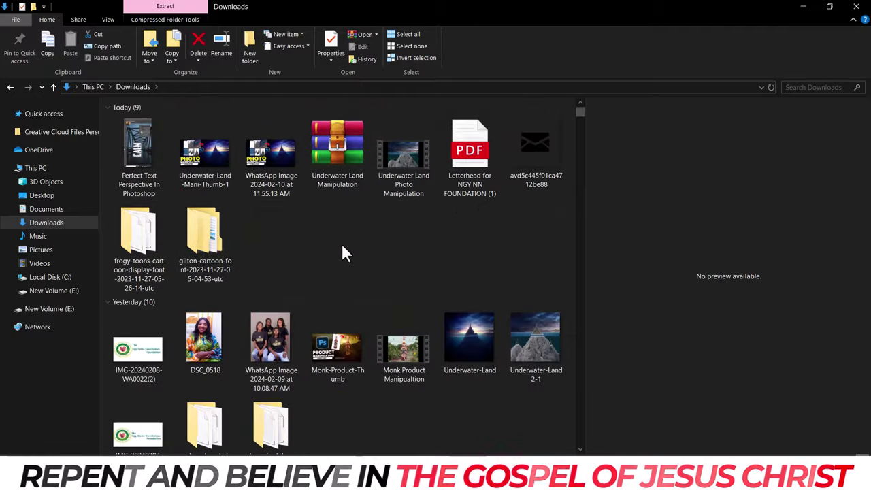
pyautogui.click(155, 238)
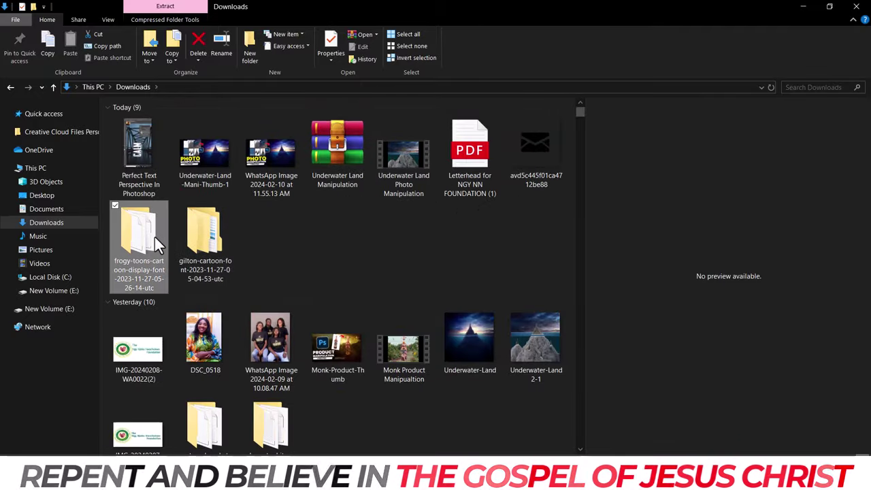
pyautogui.doubleClick(154, 236)
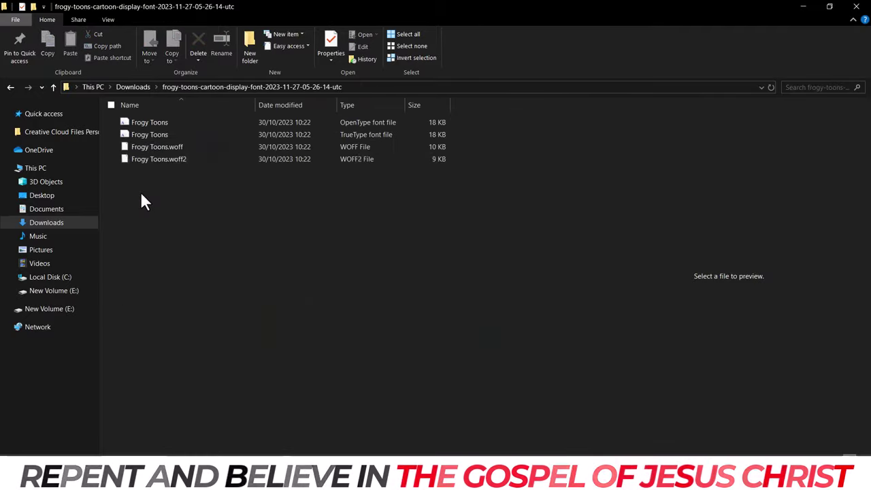
pyautogui.click(151, 136)
pyautogui.rightClick(151, 138)
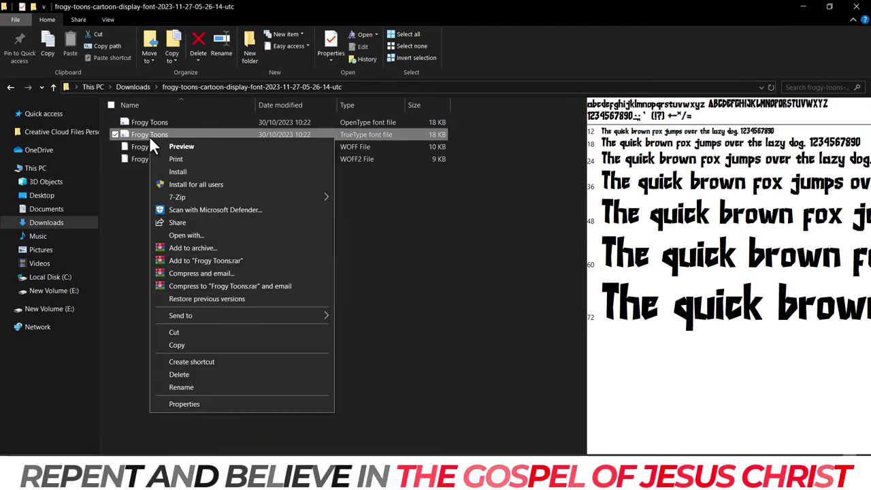
pyautogui.click(178, 172)
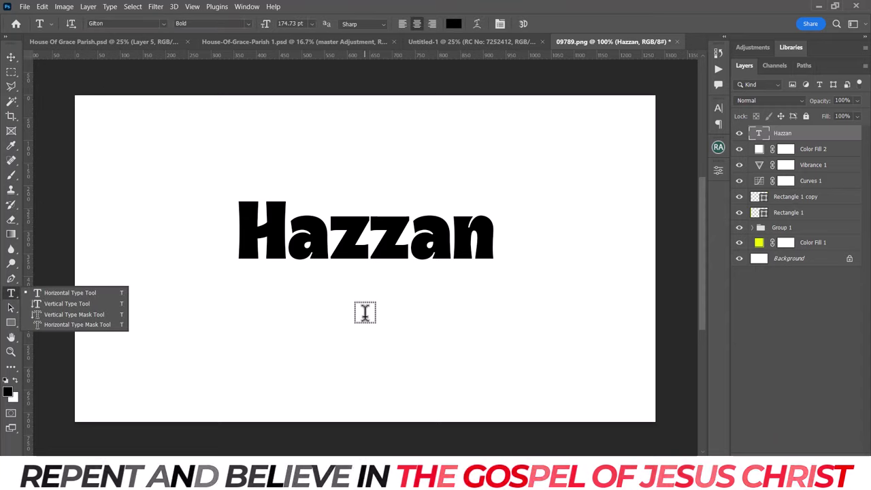
pyautogui.click(365, 313)
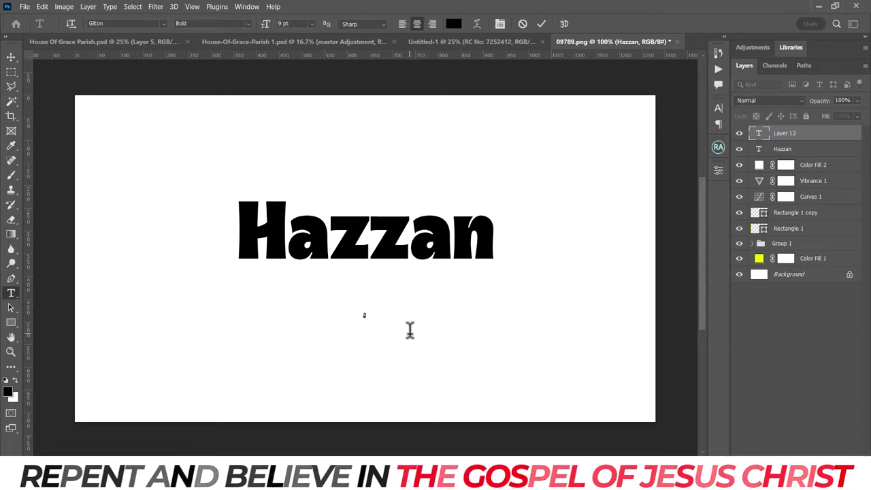
pyautogui.write('a')
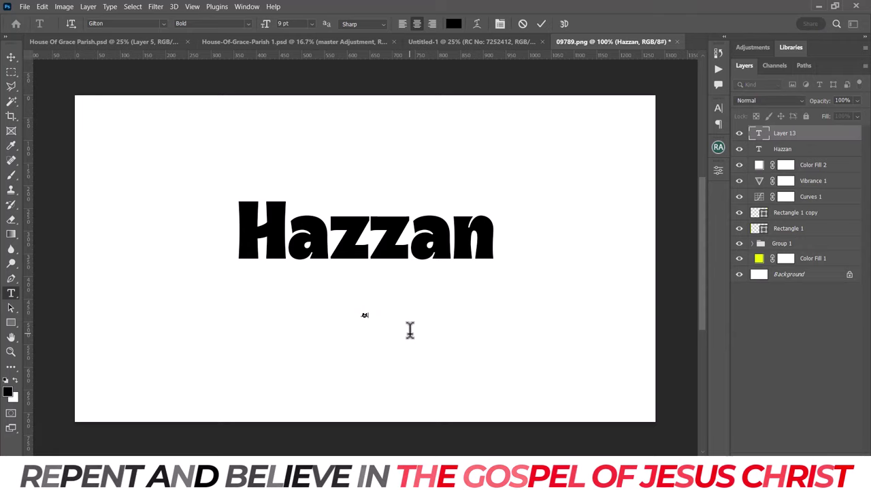
pyautogui.click(543, 23)
pyautogui.hotkey('ctrl', 't')
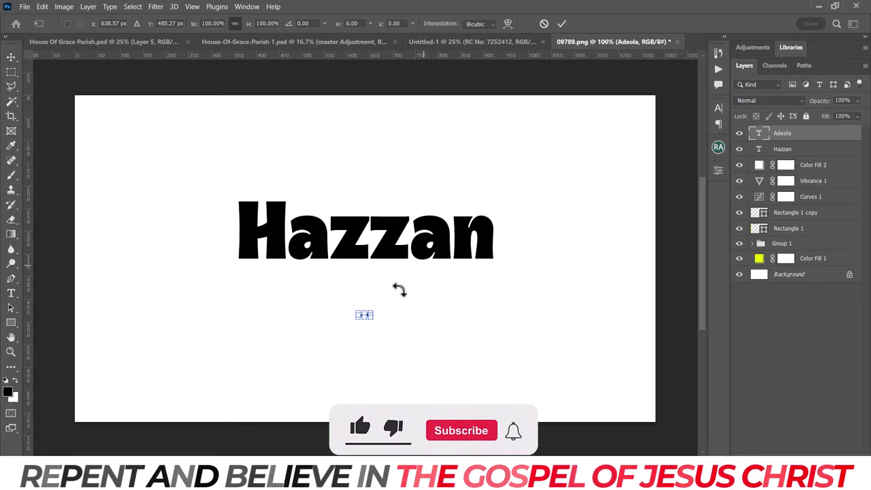
pyautogui.moveTo(375, 310); pyautogui.dragTo(499, 286)
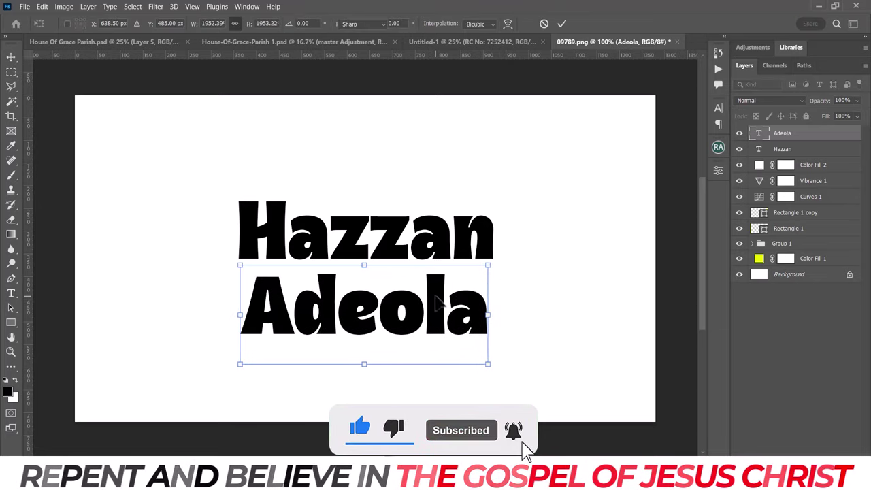
# Step: Confirm Adeola's enlarged size and switch its font to Frogy Toons Regular
pyautogui.press('Return')
pyautogui.click(719, 108)
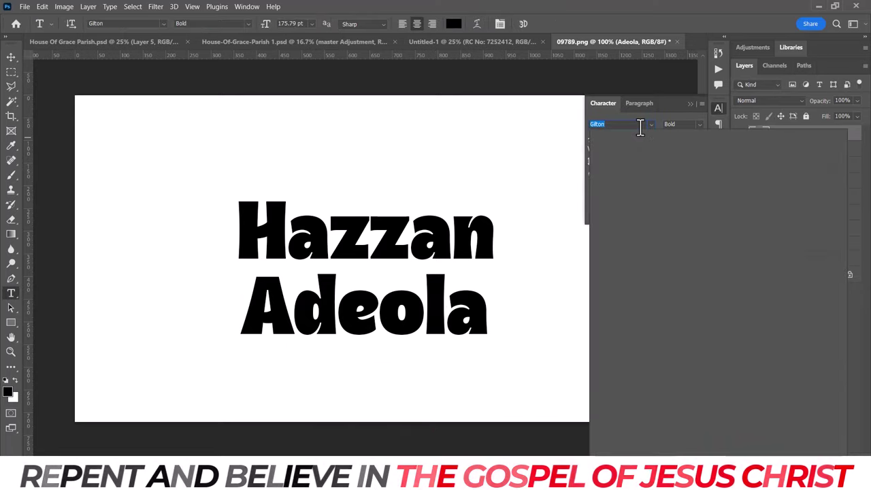
pyautogui.write('frogy')
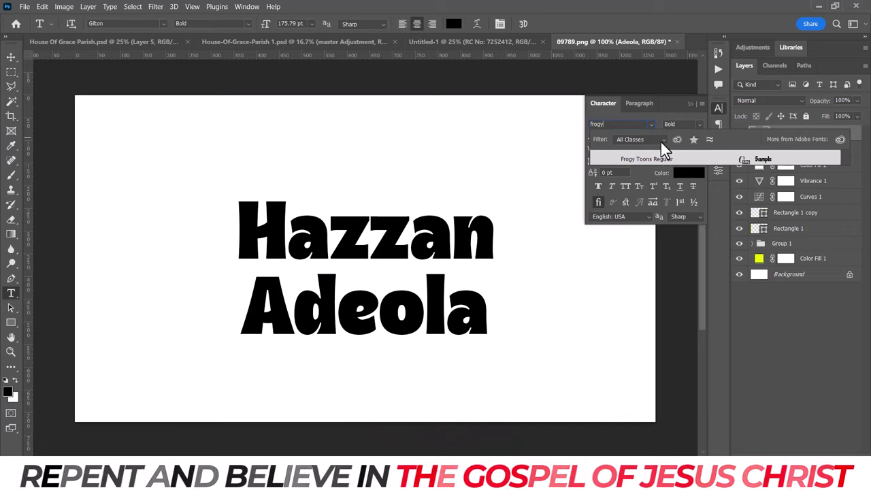
pyautogui.click(669, 157)
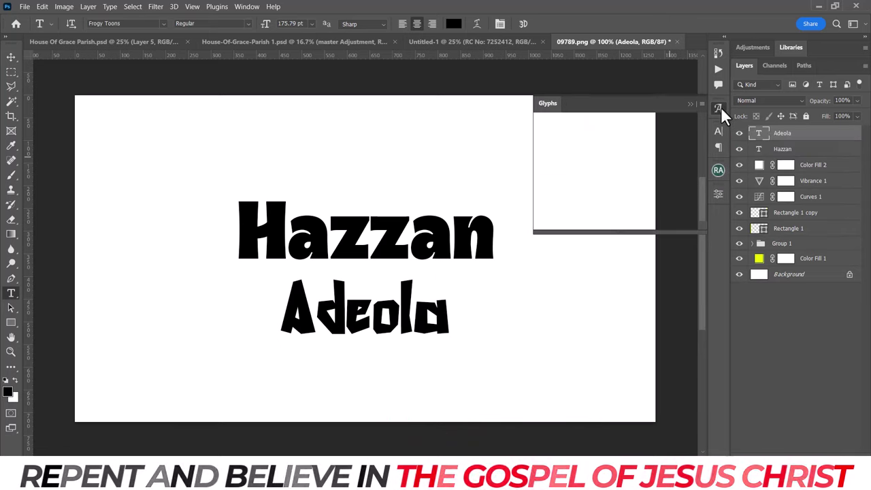
pyautogui.click(10, 58)
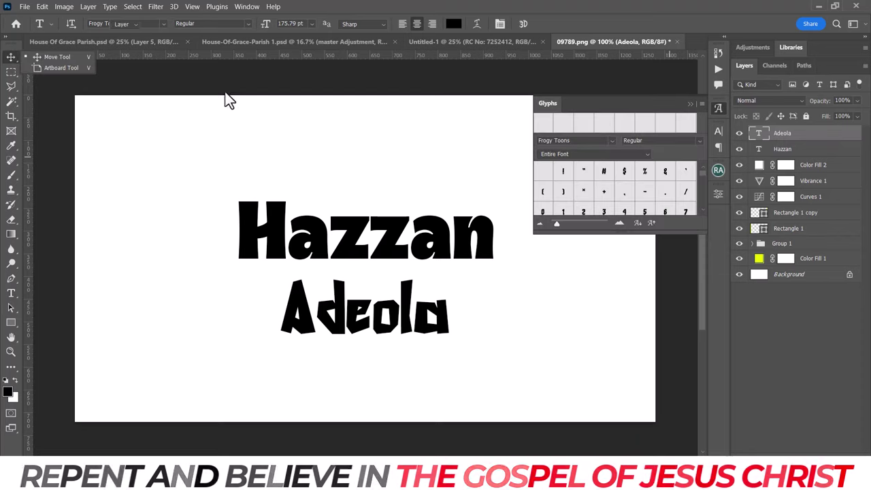
pyautogui.click(716, 109)
pyautogui.moveTo(412, 251); pyautogui.dragTo(460, 279)
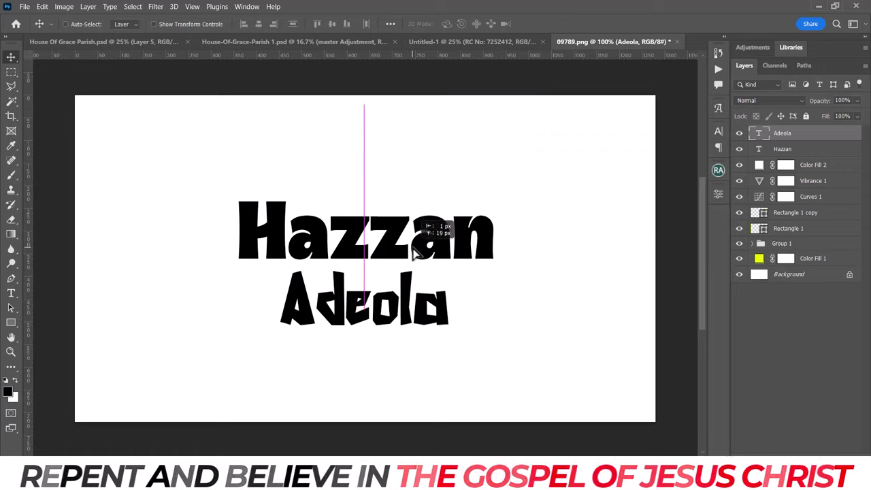
pyautogui.hotkey('ctrl', '+')
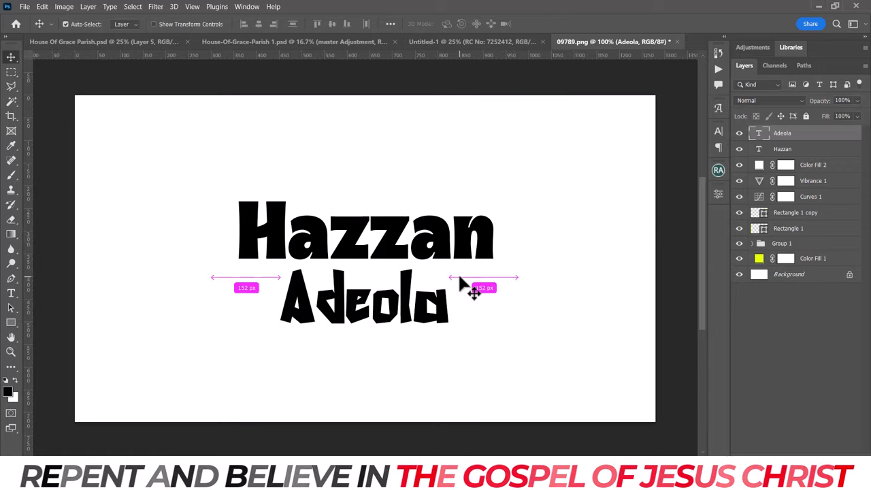
# Step: Colour Adeola red (e80000) and zoom out to see the whole canvas
pyautogui.click(719, 132)
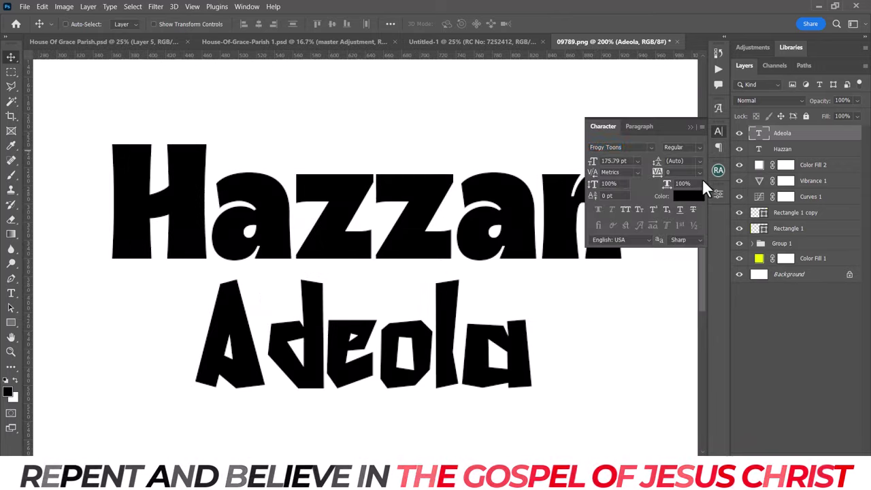
pyautogui.click(697, 196)
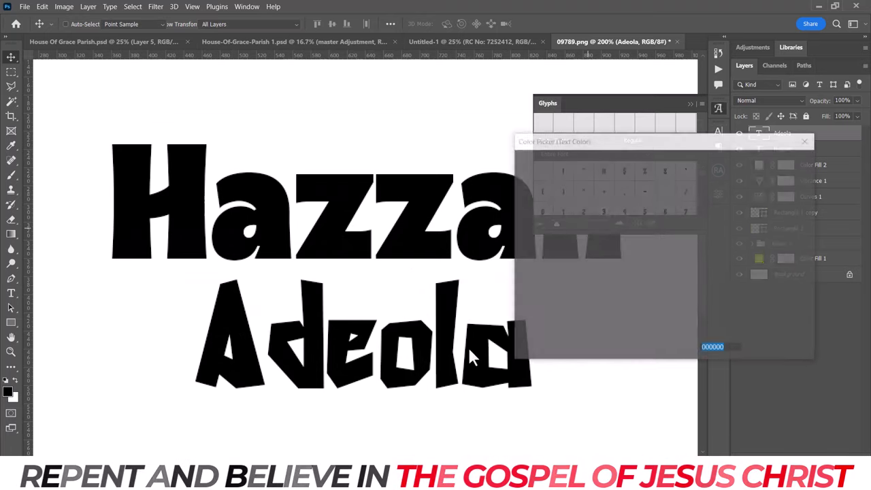
pyautogui.moveTo(641, 198); pyautogui.dragTo(691, 179)
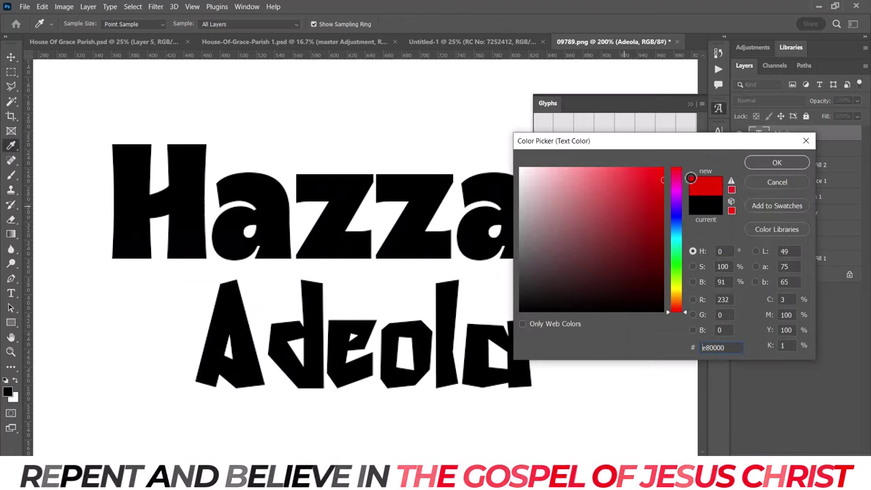
pyautogui.click(761, 163)
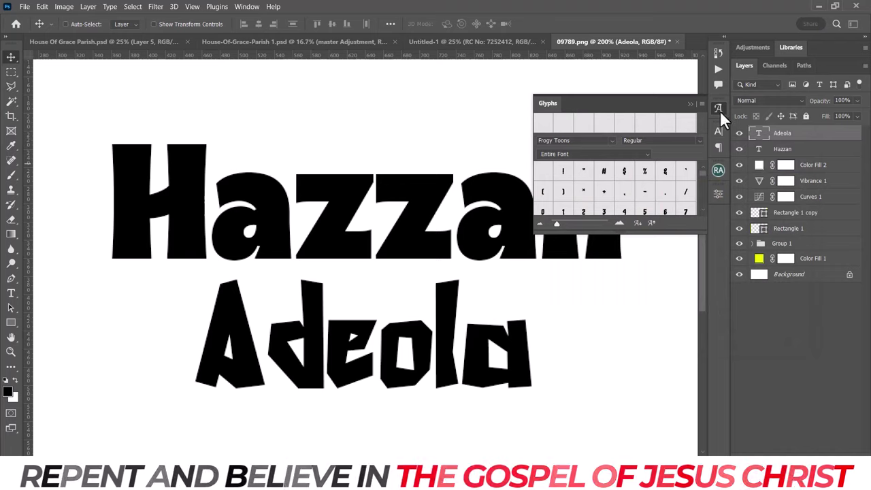
pyautogui.click(719, 109)
pyautogui.hotkey('ctrl', '-')
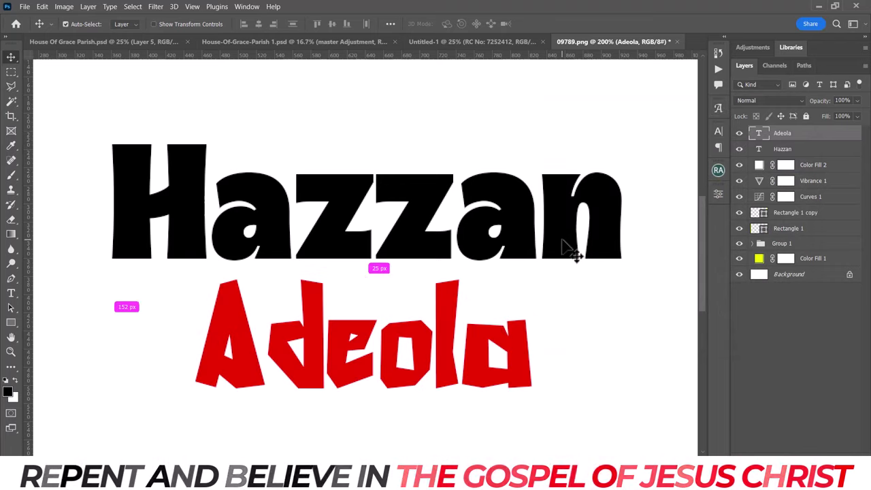
pyautogui.hotkey('ctrl', '-')
pyautogui.hotkey('ctrl', '-')
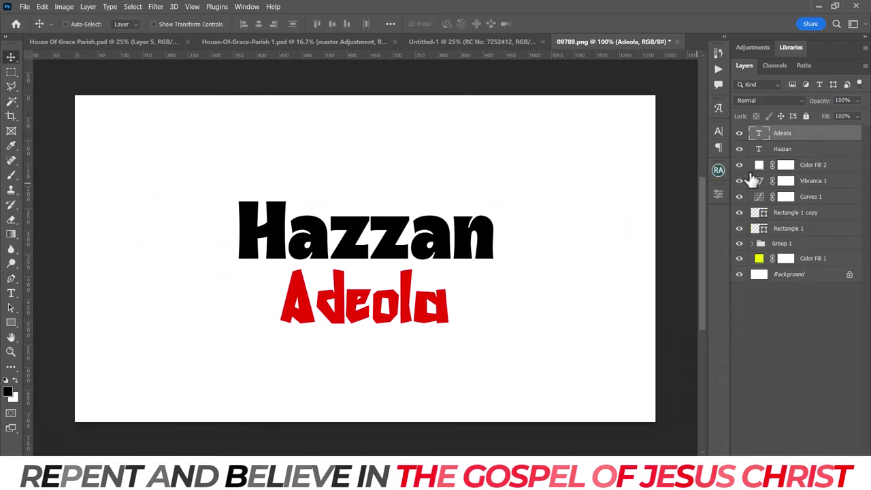
# Step: Try the Gilton Thin, Extra Bold Slanted and Bold Slanted styles on the Hazzan text
pyautogui.click(796, 151)
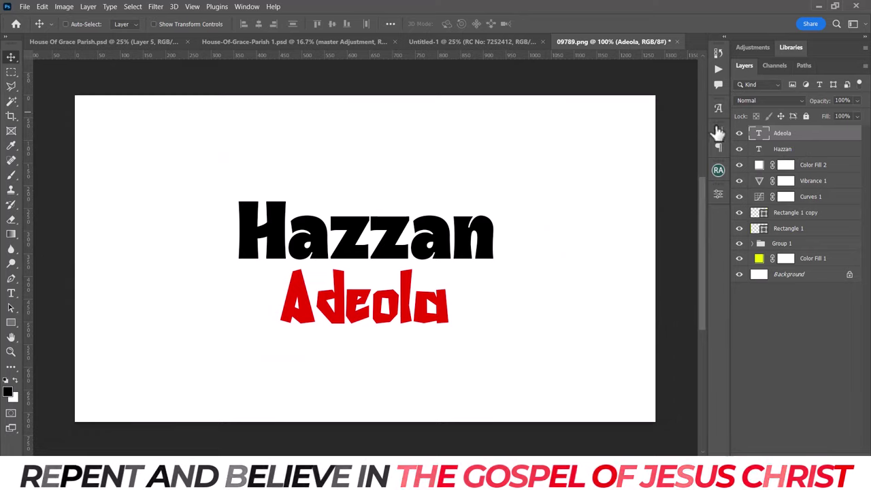
pyautogui.click(718, 131)
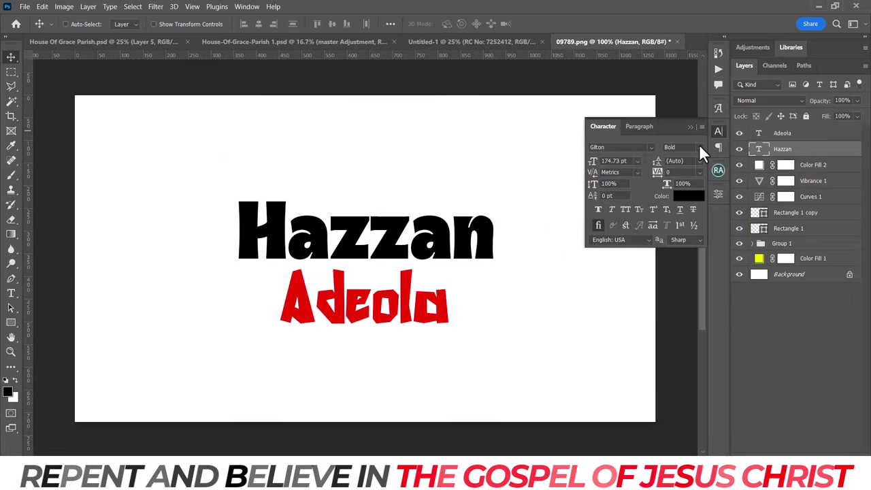
pyautogui.click(699, 146)
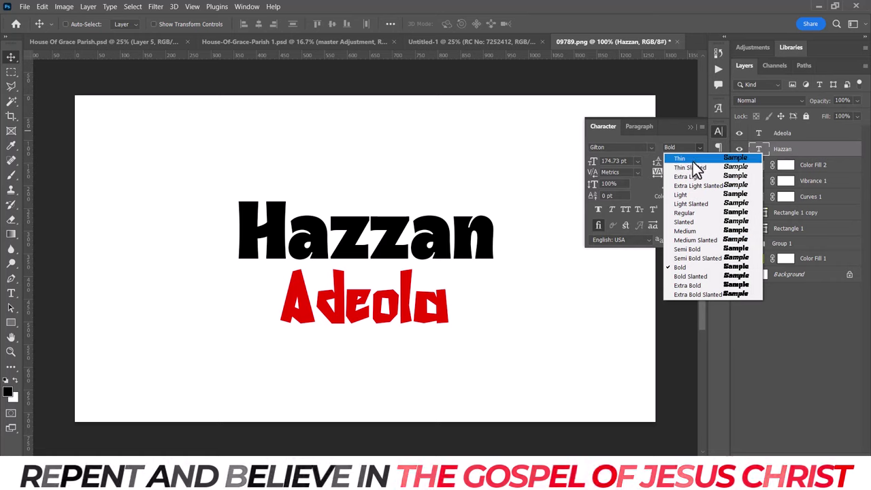
pyautogui.click(693, 159)
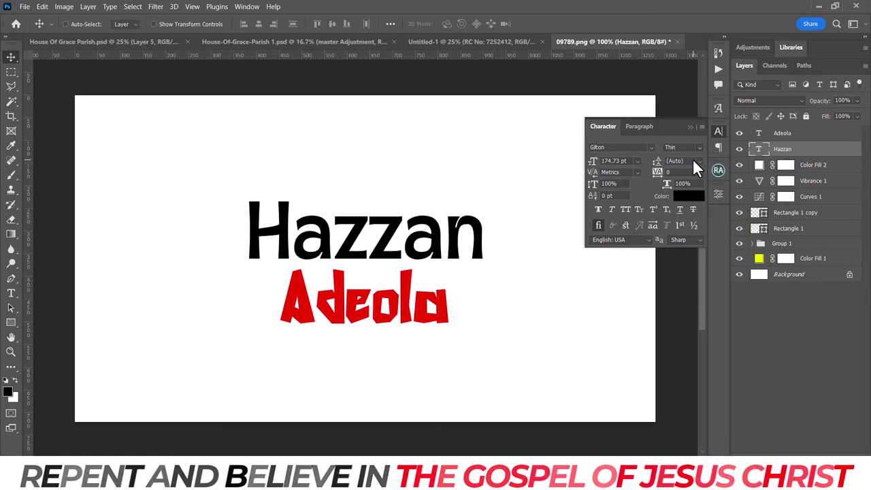
pyautogui.click(700, 147)
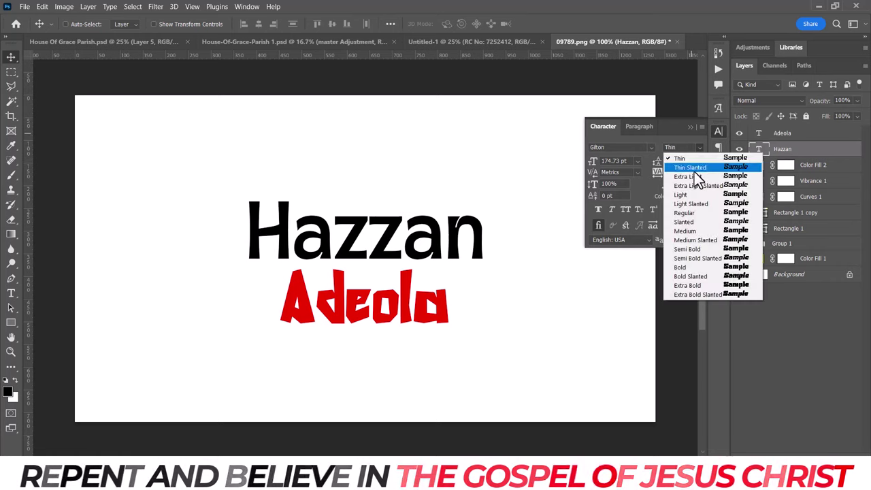
pyautogui.click(712, 289)
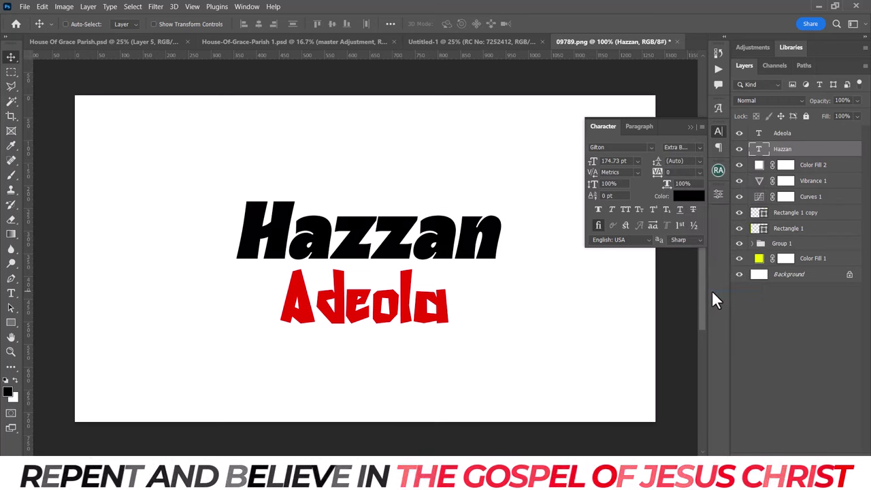
pyautogui.click(700, 142)
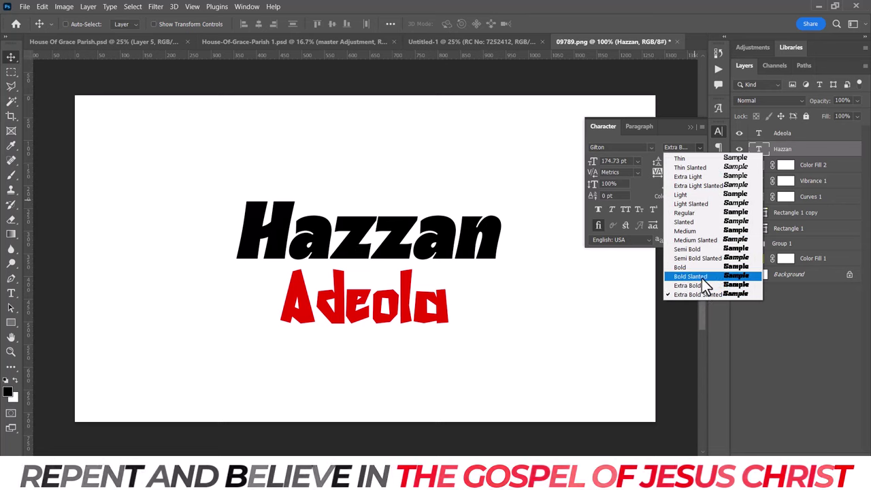
pyautogui.click(702, 275)
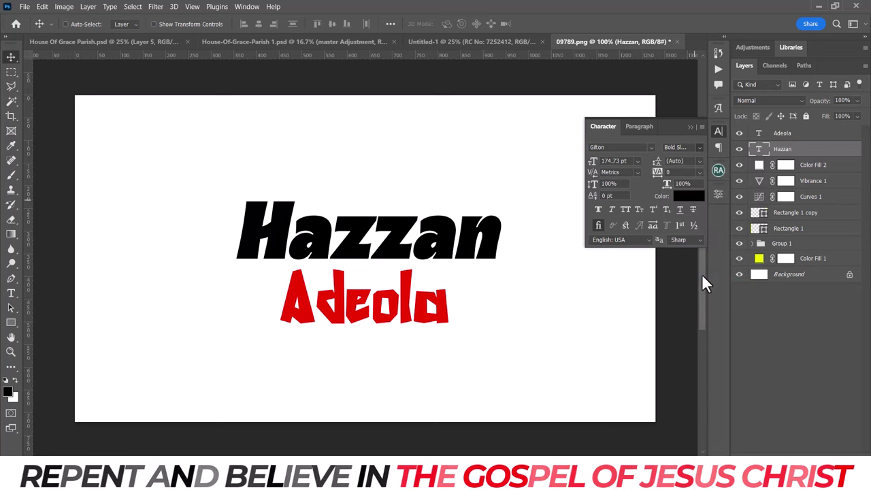
# Step: Settle on Gilton Medium for Hazzan and zoom in and out to check it
pyautogui.click(698, 146)
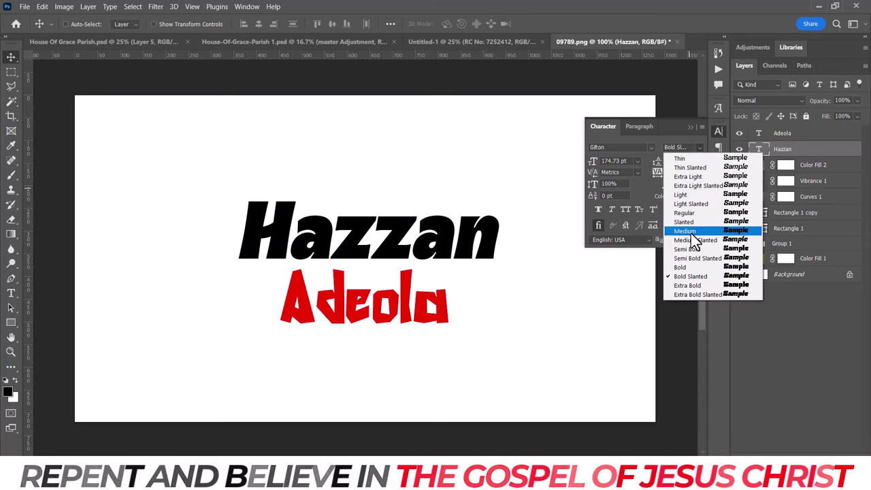
pyautogui.click(690, 232)
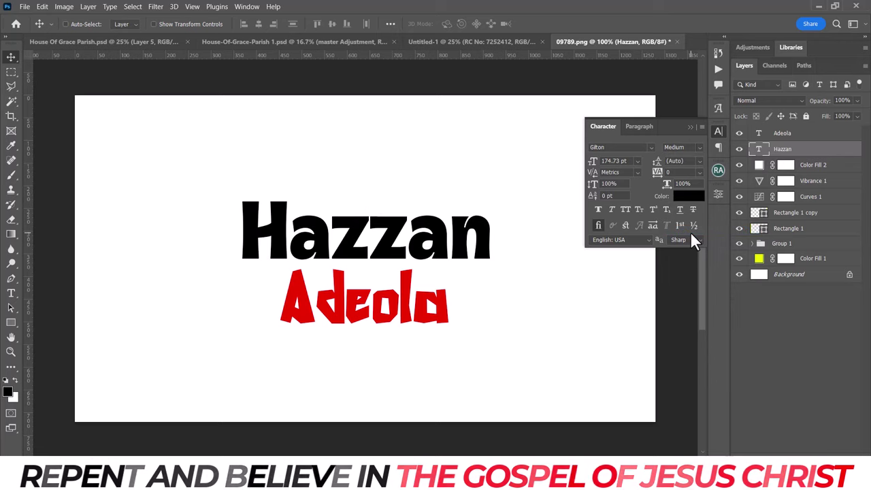
pyautogui.click(717, 133)
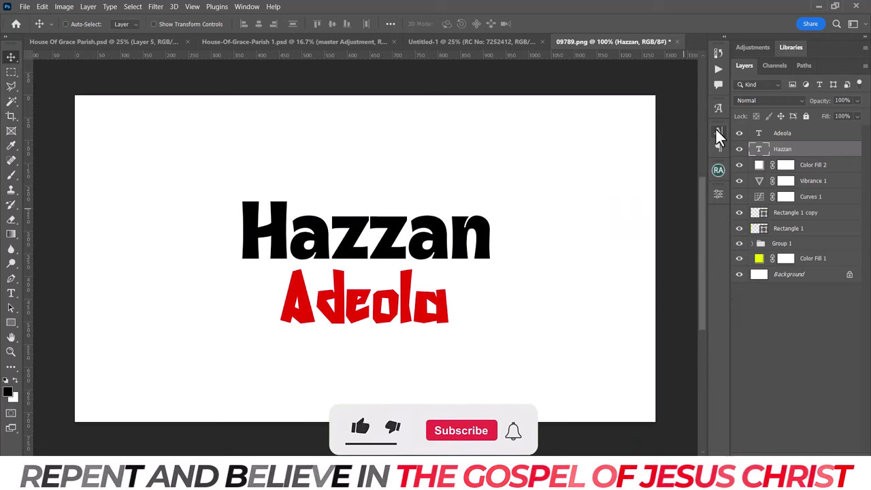
pyautogui.hotkey('ctrl', '+')
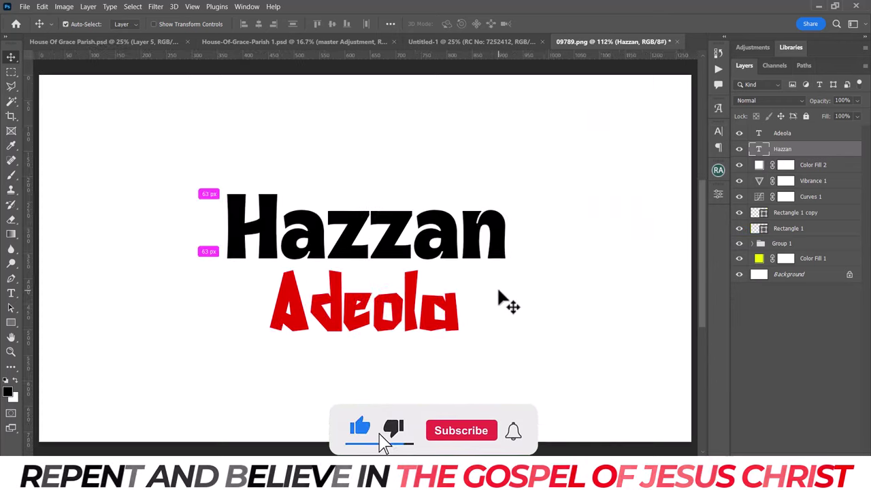
pyautogui.hotkey('ctrl', '-')
pyautogui.hotkey('ctrl', '-')
pyautogui.hotkey('ctrl', '-')
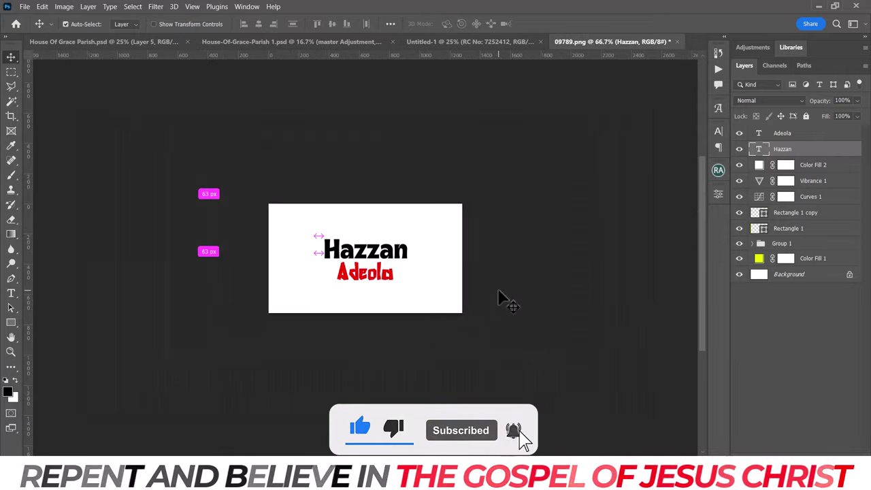
pyautogui.hotkey('ctrl', '+')
pyautogui.hotkey('ctrl', '+')
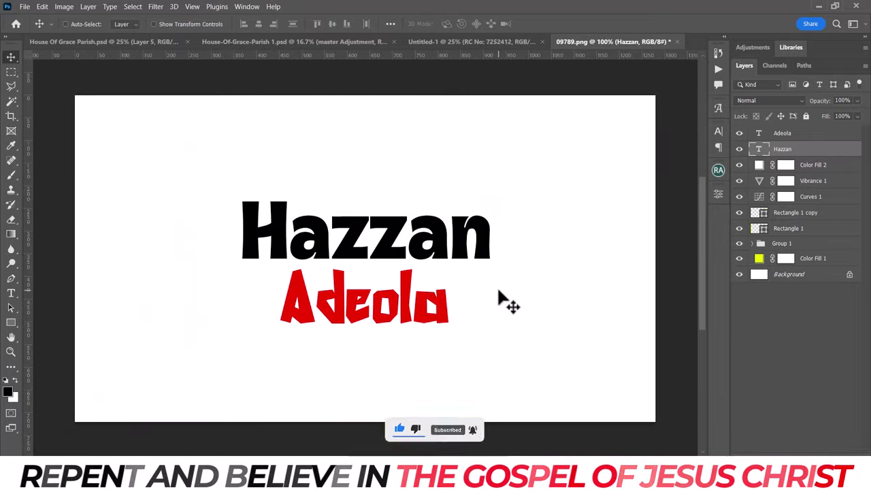
# Step: Hide the Hazzan text and white fill layers to reveal the font collage, then show the desktop
pyautogui.click(739, 148)
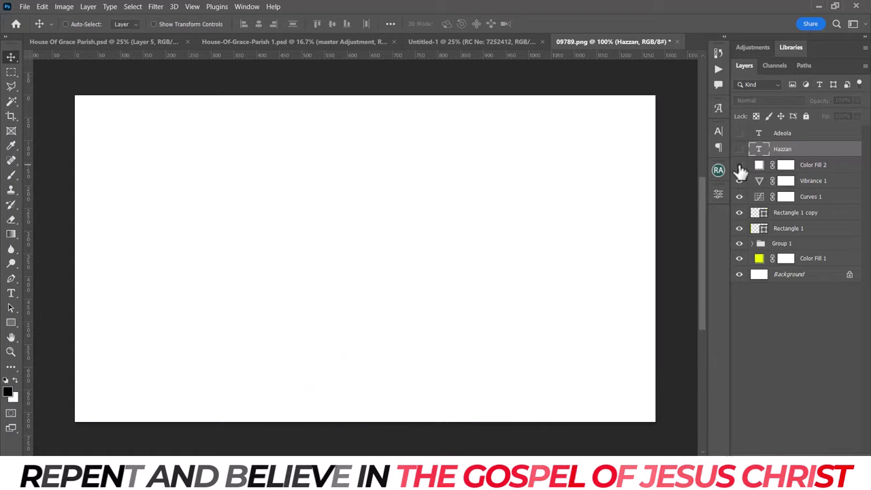
pyautogui.click(739, 165)
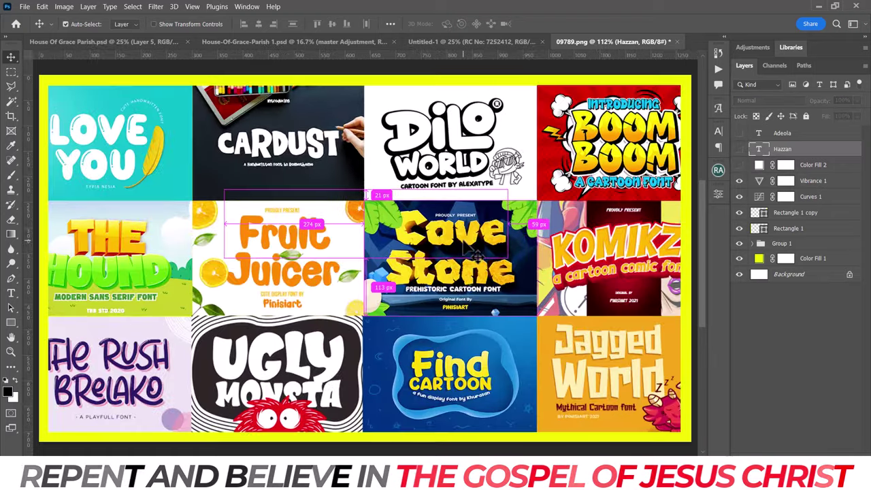
pyautogui.hotkey('ctrl', '-')
pyautogui.hotkey('ctrl', '+')
pyautogui.hotkey('ctrl', '+')
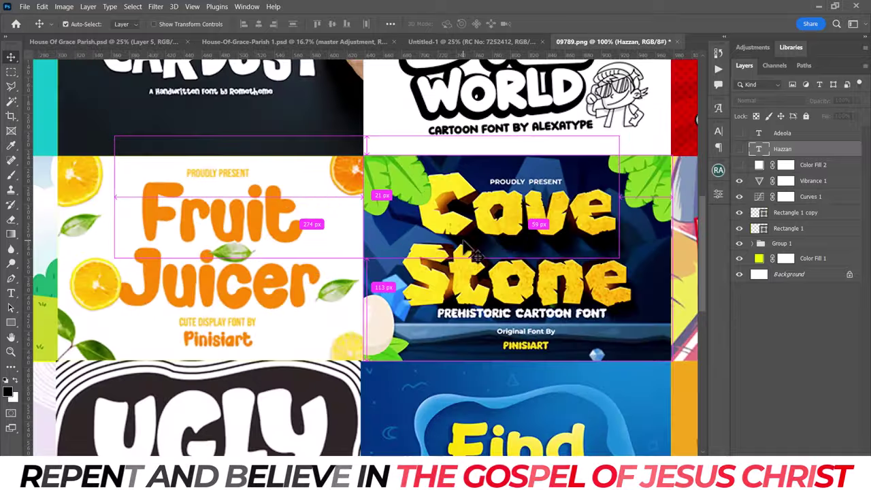
pyautogui.hotkey('ctrl', '-')
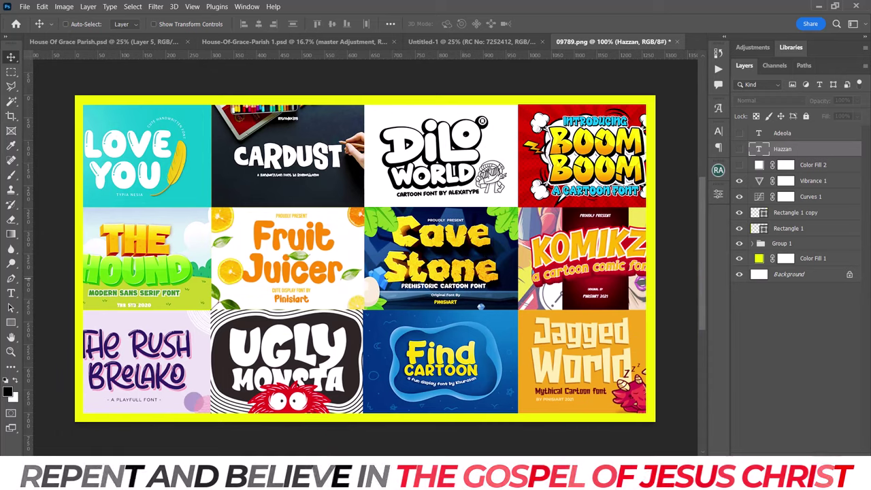
pyautogui.press('super+d')
# Step: Refresh the Windows desktop from its right-click menu
pyautogui.rightClick(462, 223)
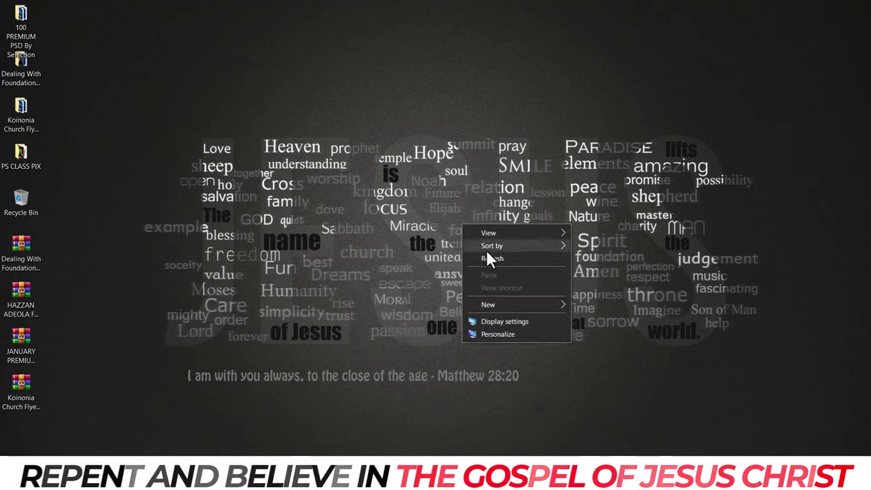
pyautogui.click(490, 258)
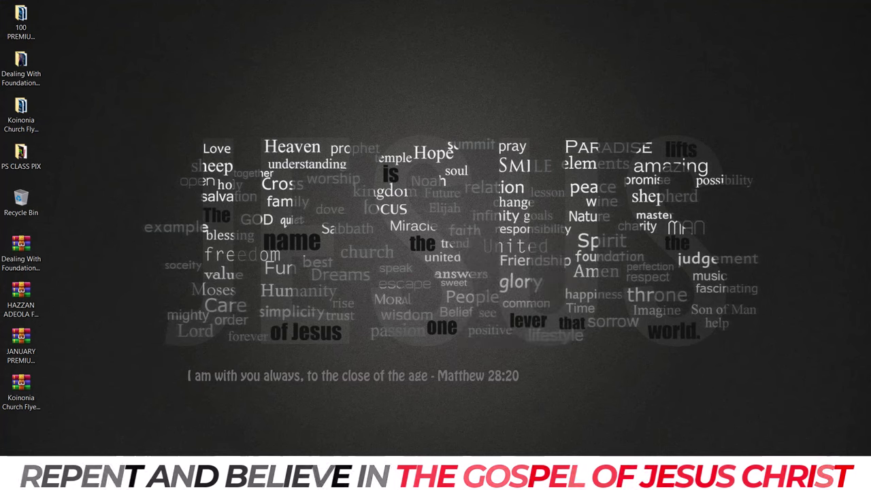